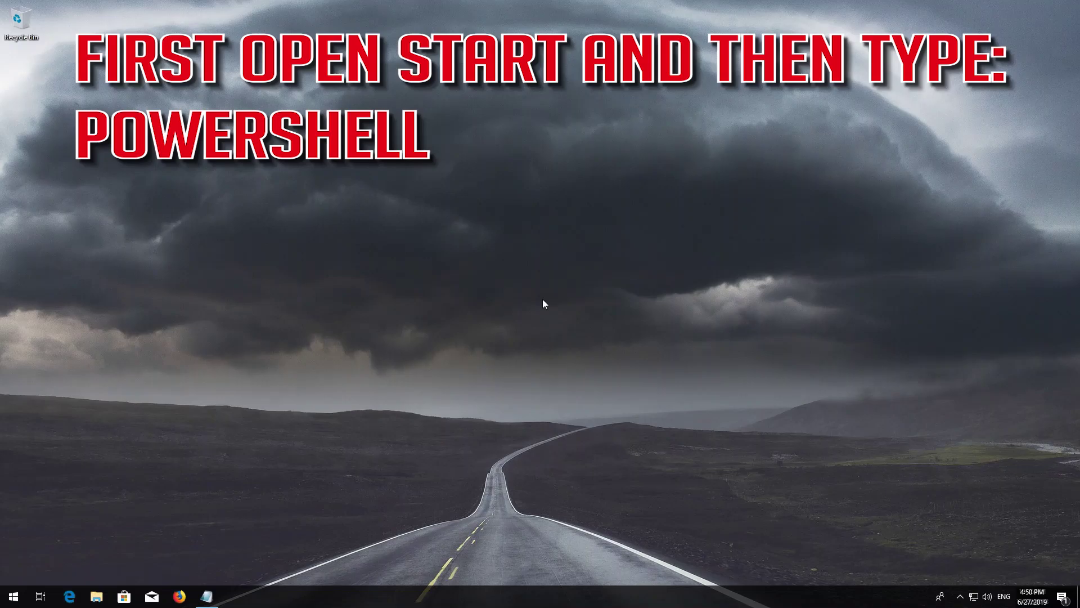
# - Find Windows PowerShell in Start search, run it as administrator and approve the UAC prompt
pyautogui.press('super')
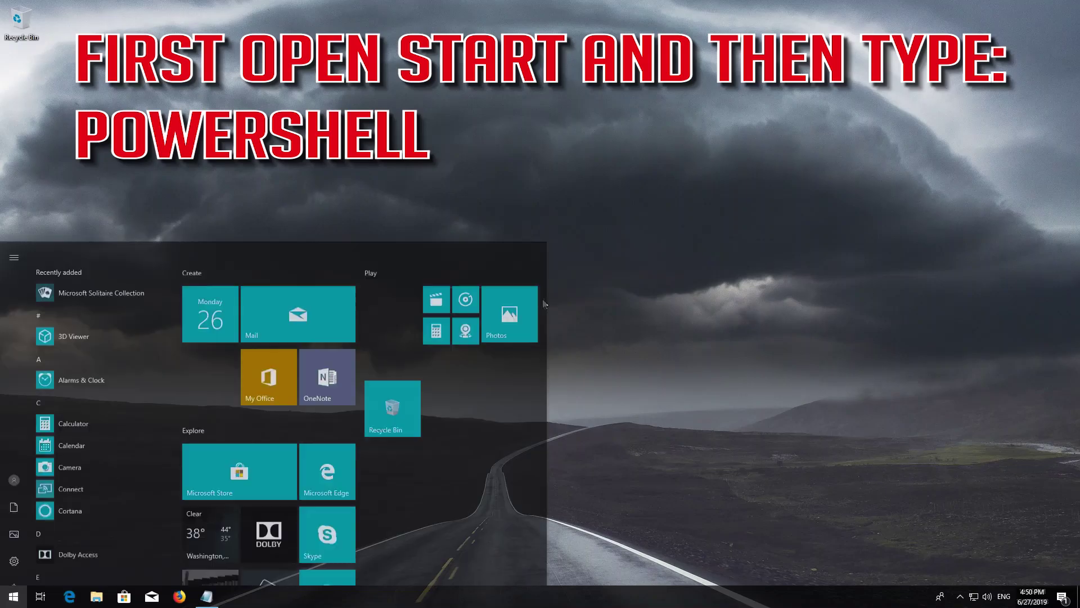
pyautogui.write('powes')
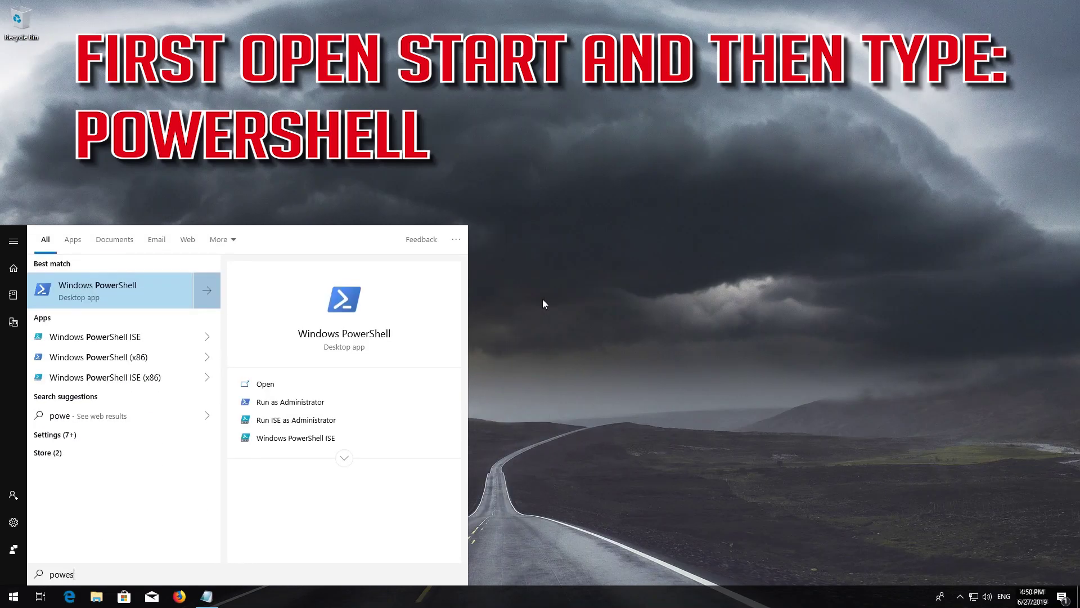
pyautogui.write('hell')
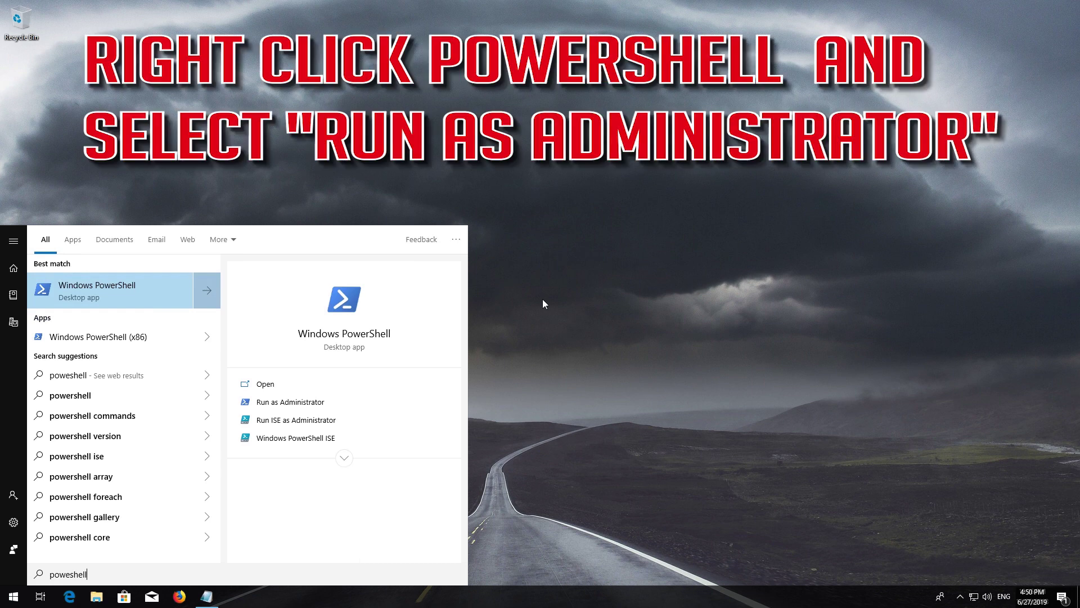
pyautogui.rightClick(142, 287)
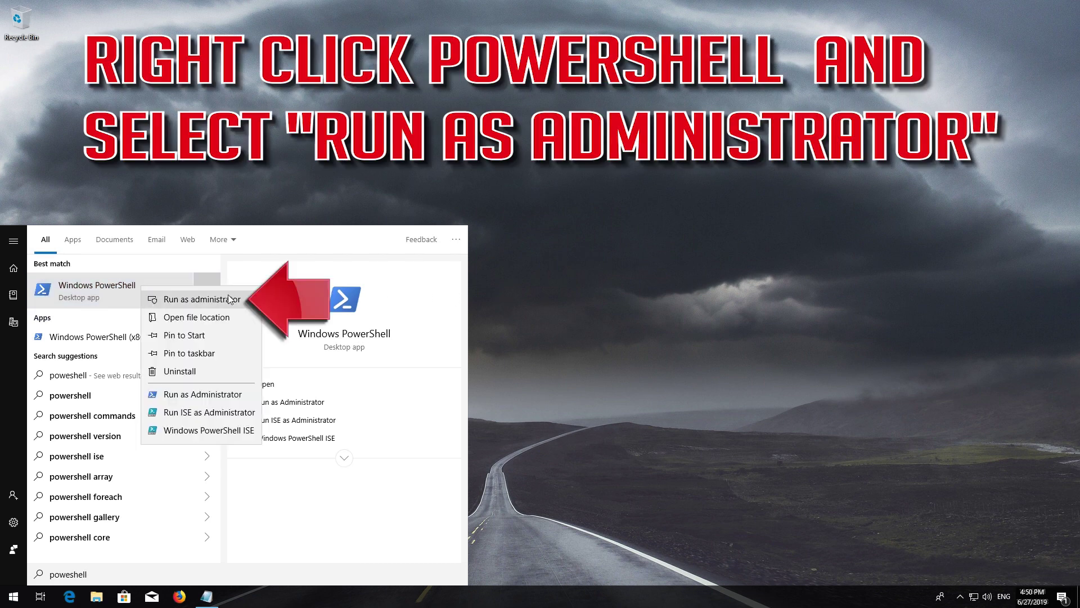
pyautogui.click(199, 300)
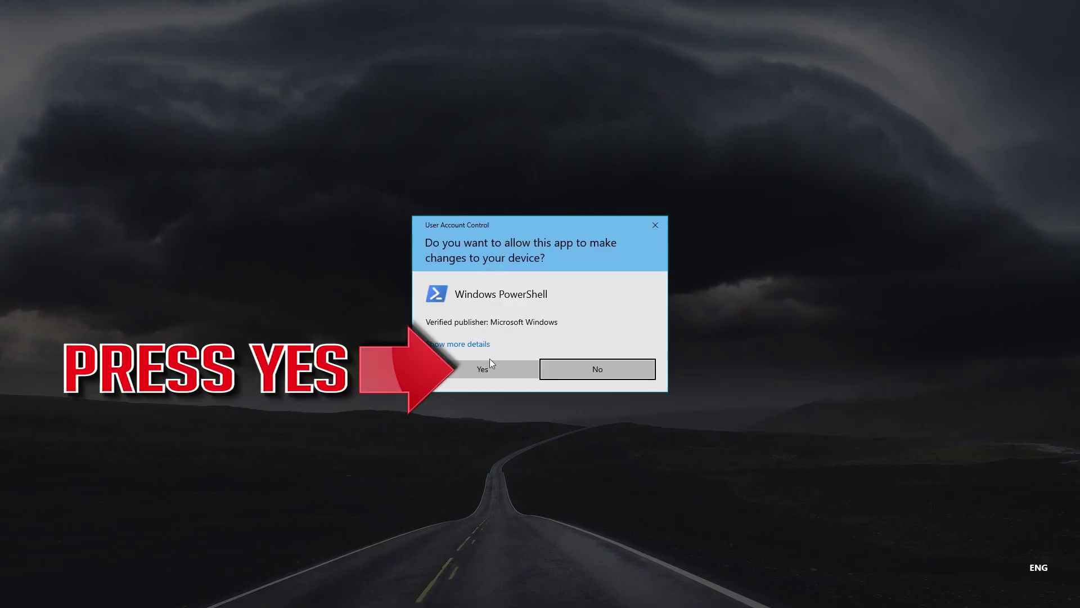
pyautogui.click(483, 369)
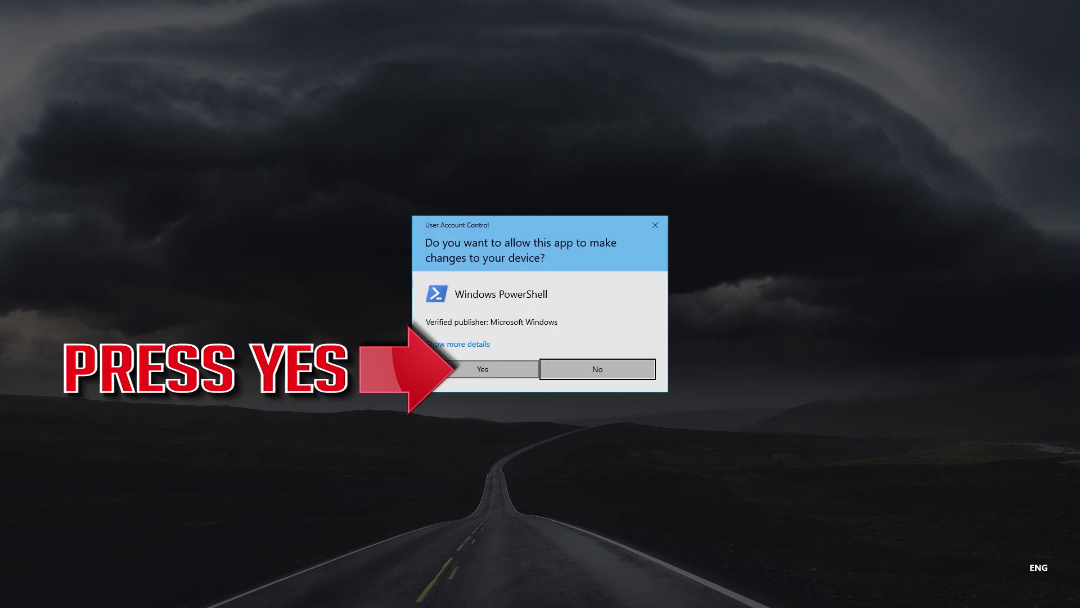
pyautogui.click(472, 373)
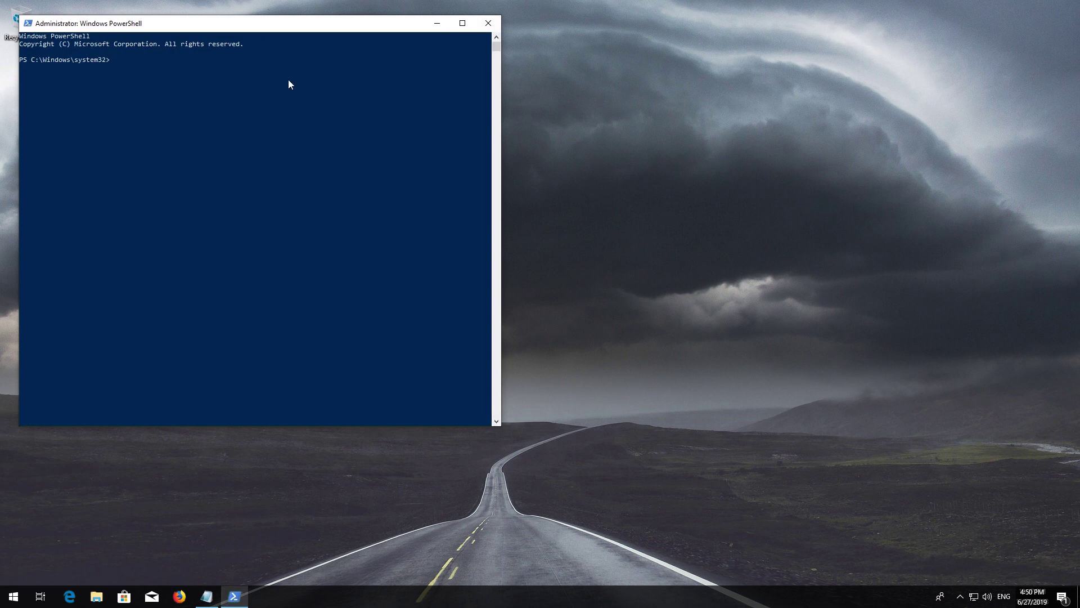
# - Copy the Get-AppXPackage WindowsStore re-registration line from Notepad, then minimise Notepad
pyautogui.moveTo(283, 35); pyautogui.dragTo(489, 57)
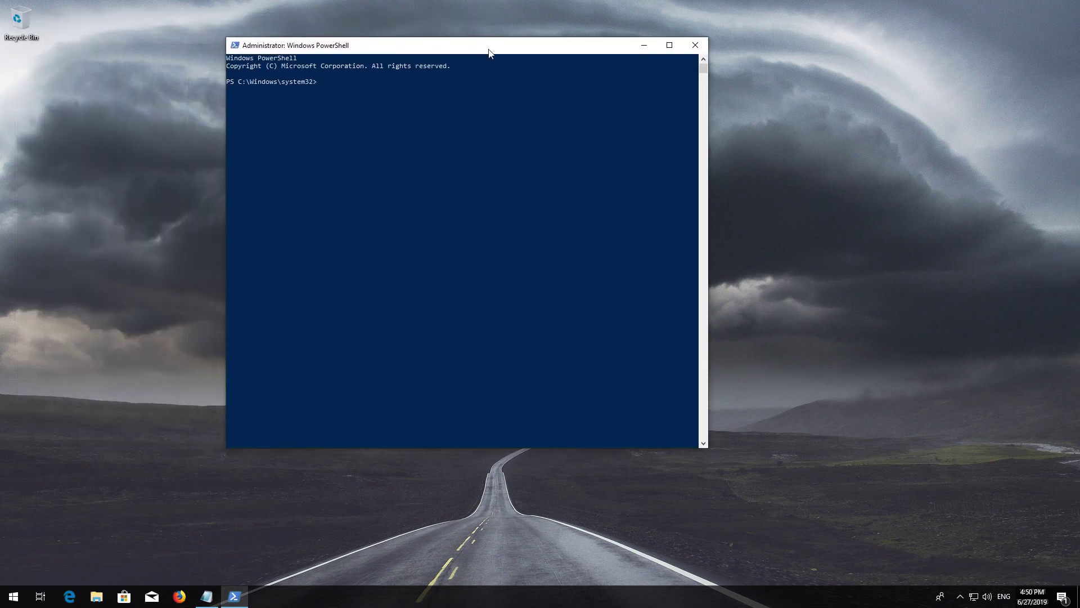
pyautogui.click(206, 596)
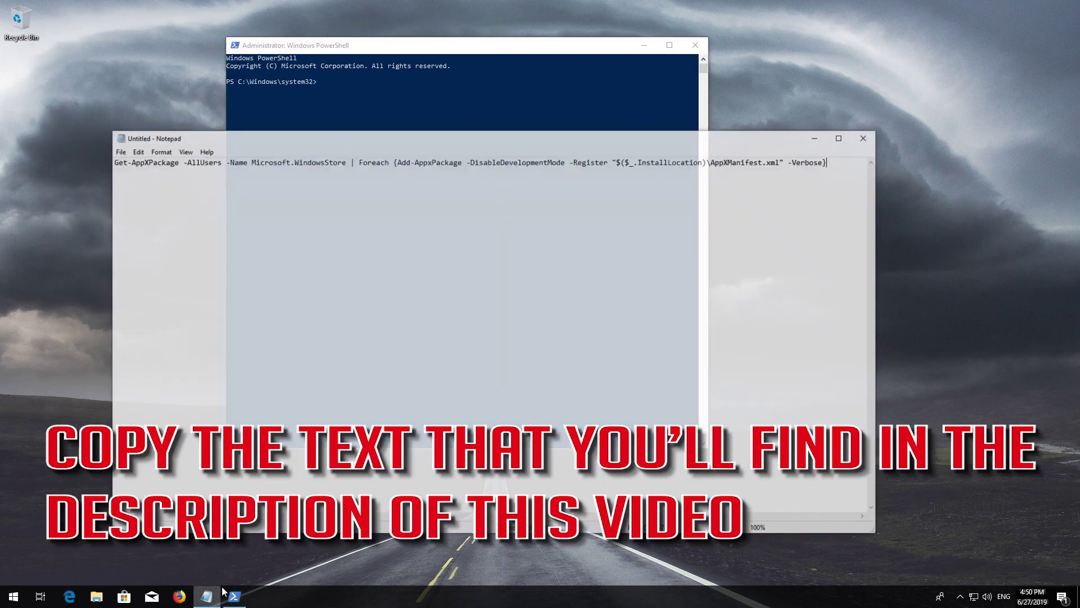
pyautogui.moveTo(857, 136); pyautogui.dragTo(73, 134)
pyautogui.rightClick(117, 135)
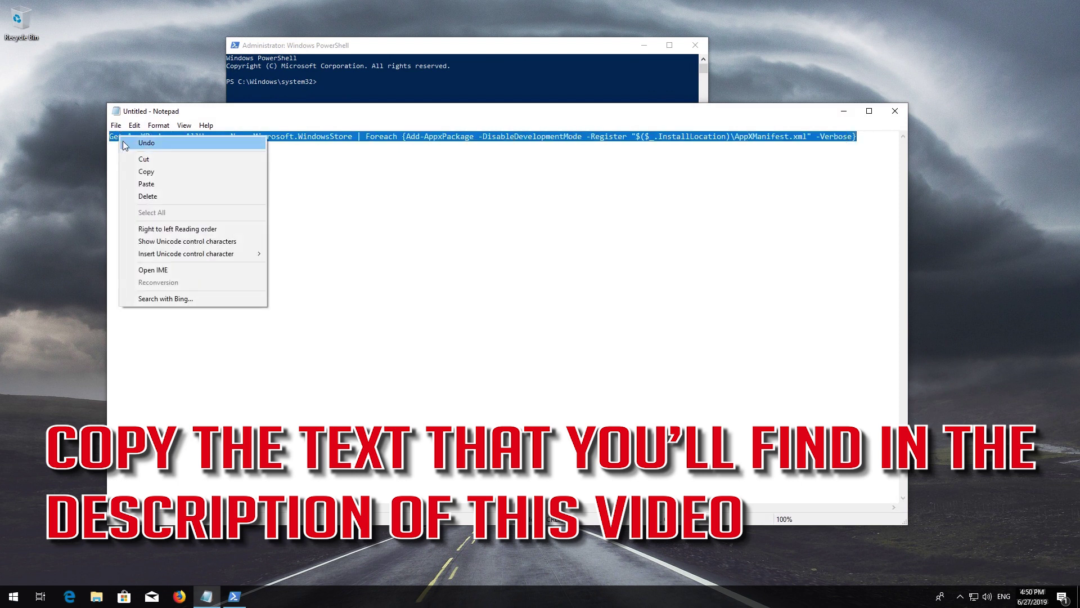
pyautogui.click(145, 171)
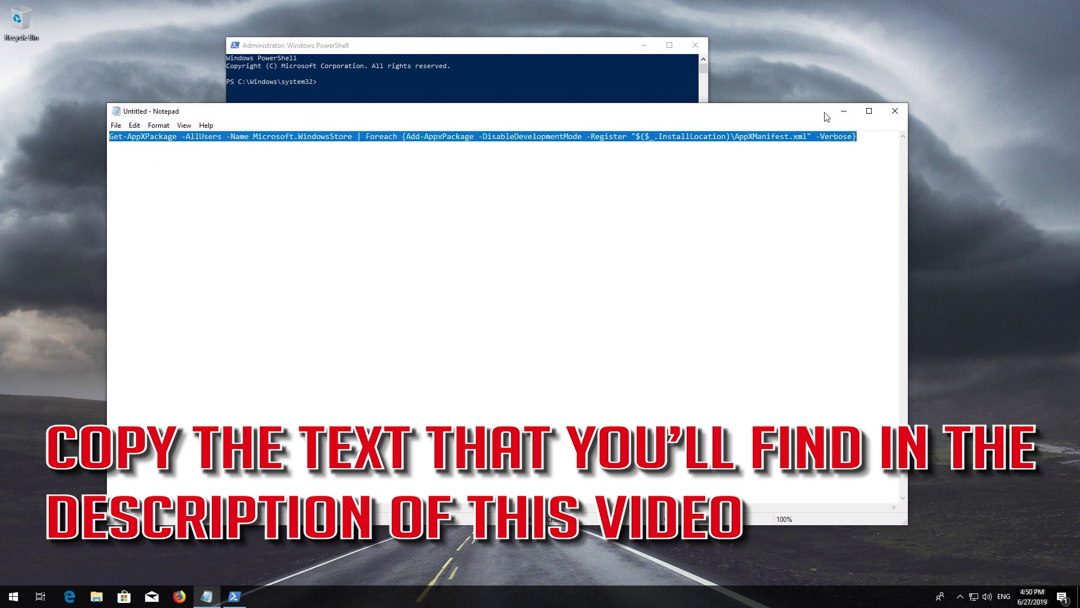
pyautogui.click(845, 110)
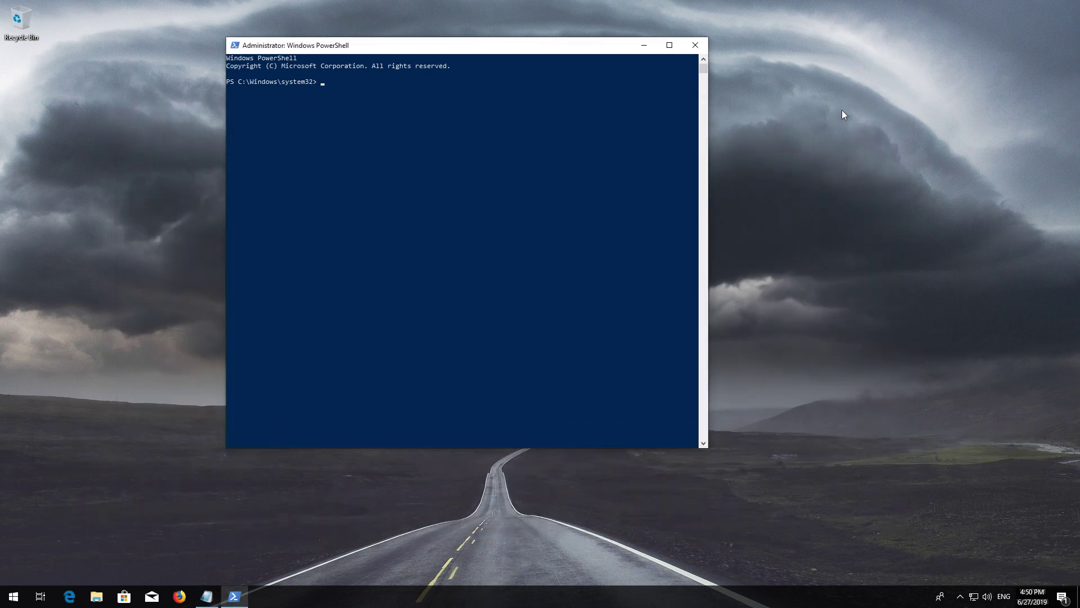
# - Paste and run the Get-AppXPackage Store re-registration command, then close PowerShell with exit
pyautogui.rightClick(491, 46)
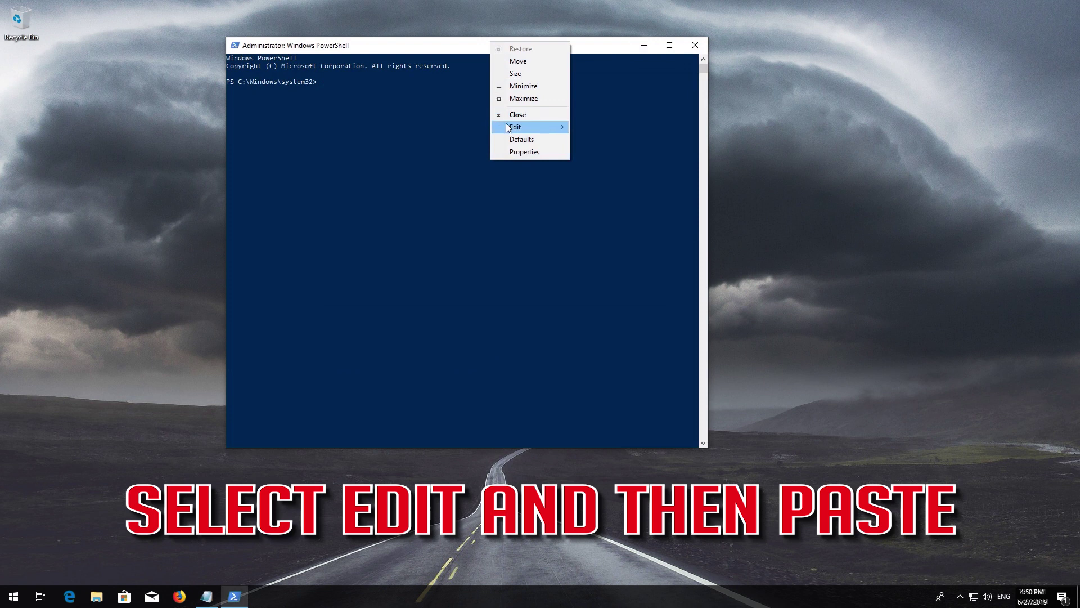
pyautogui.moveTo(528, 130)
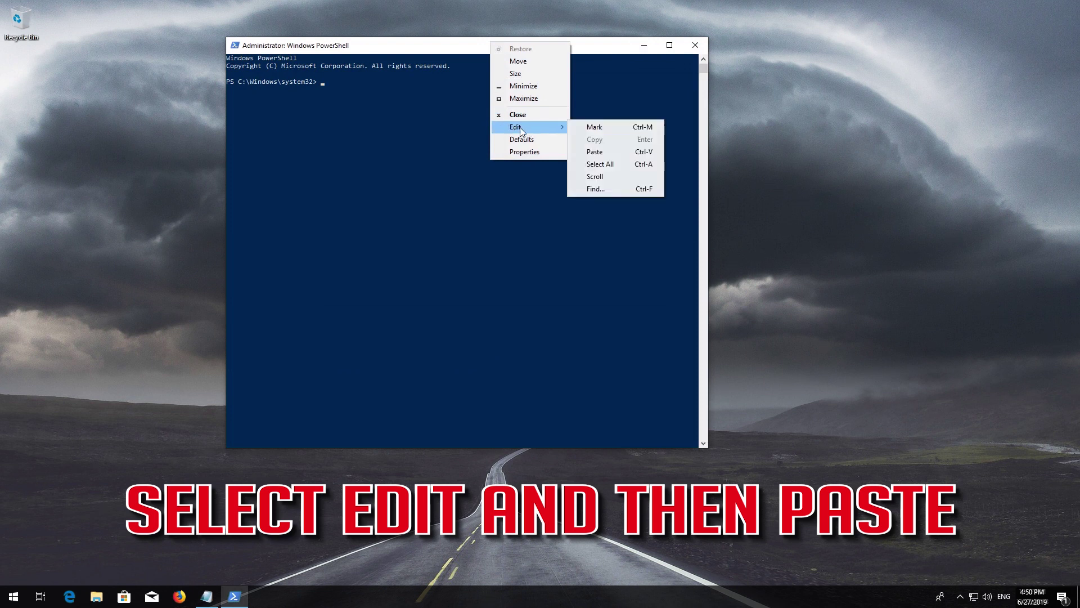
pyautogui.click(615, 152)
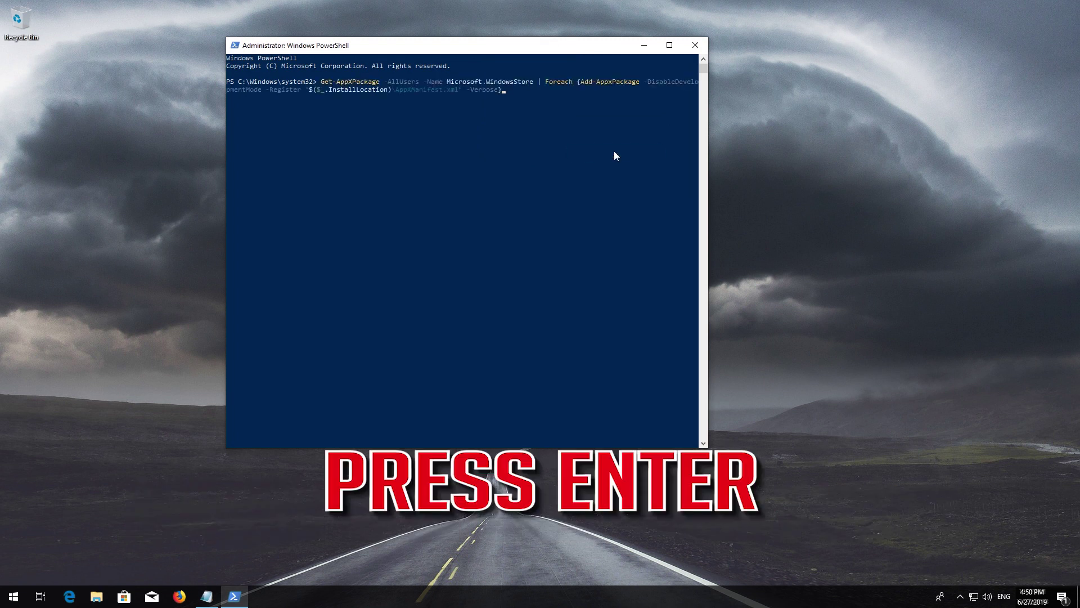
pyautogui.press('Return')
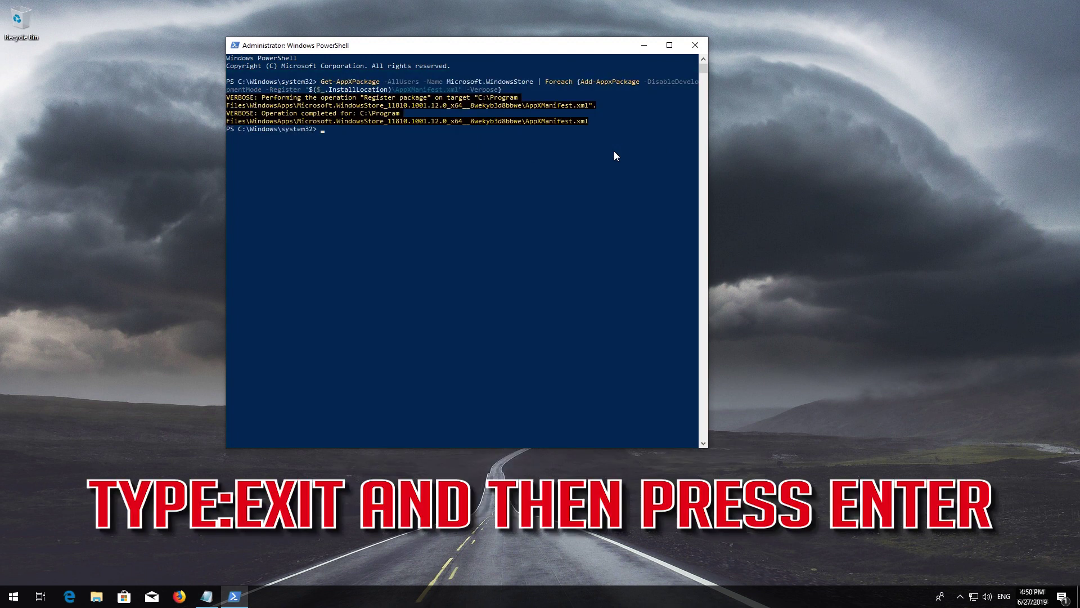
pyautogui.write('exit')
pyautogui.press('Return')
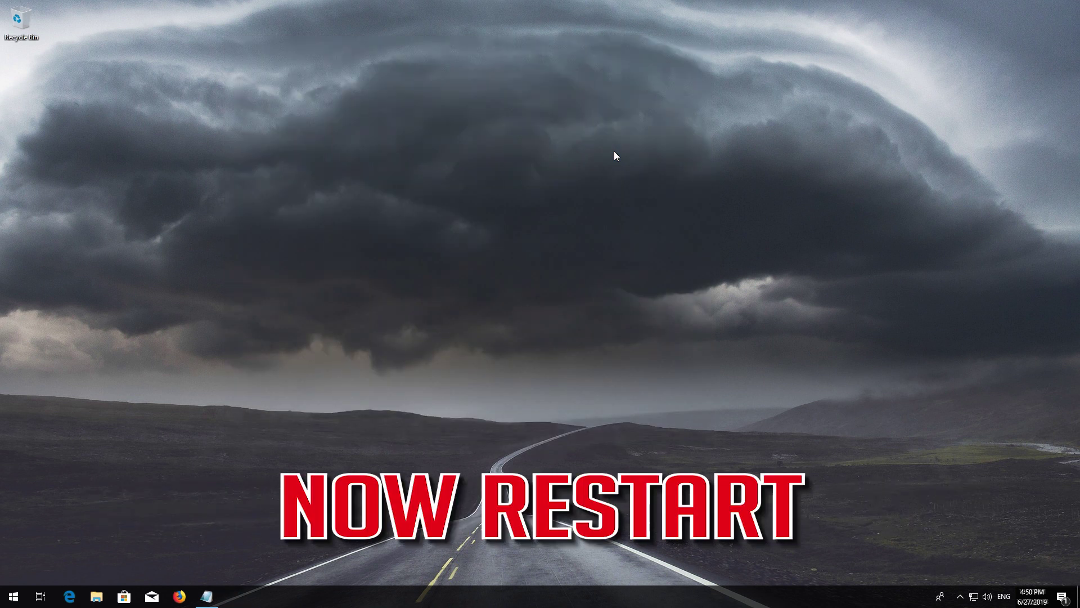
# - Restart the computer from Start, then launch the Microsoft Store tile after reboot
pyautogui.press('super')
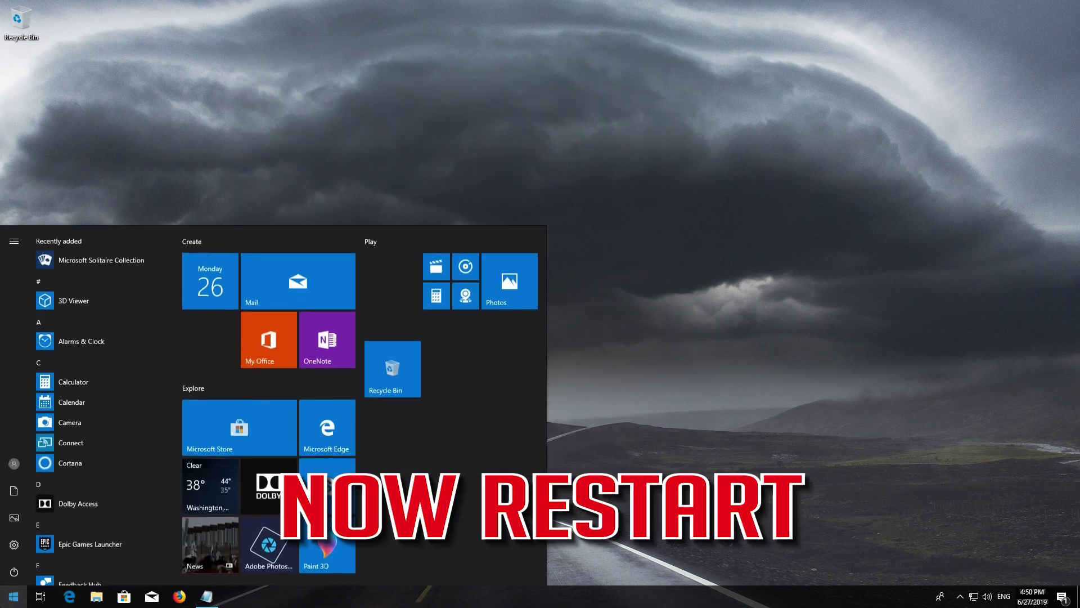
pyautogui.click(14, 571)
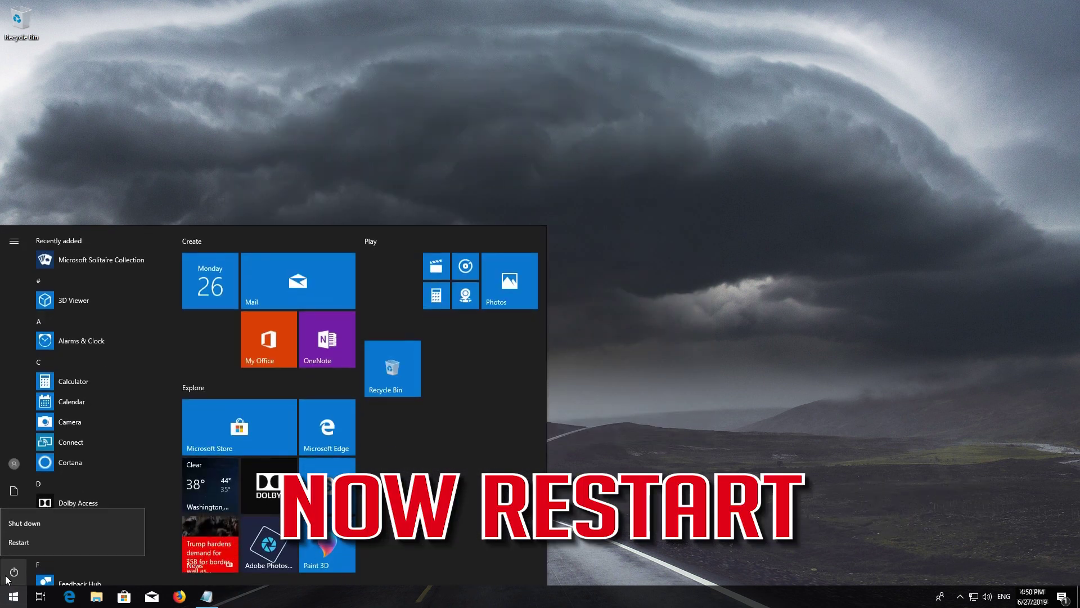
pyautogui.click(25, 543)
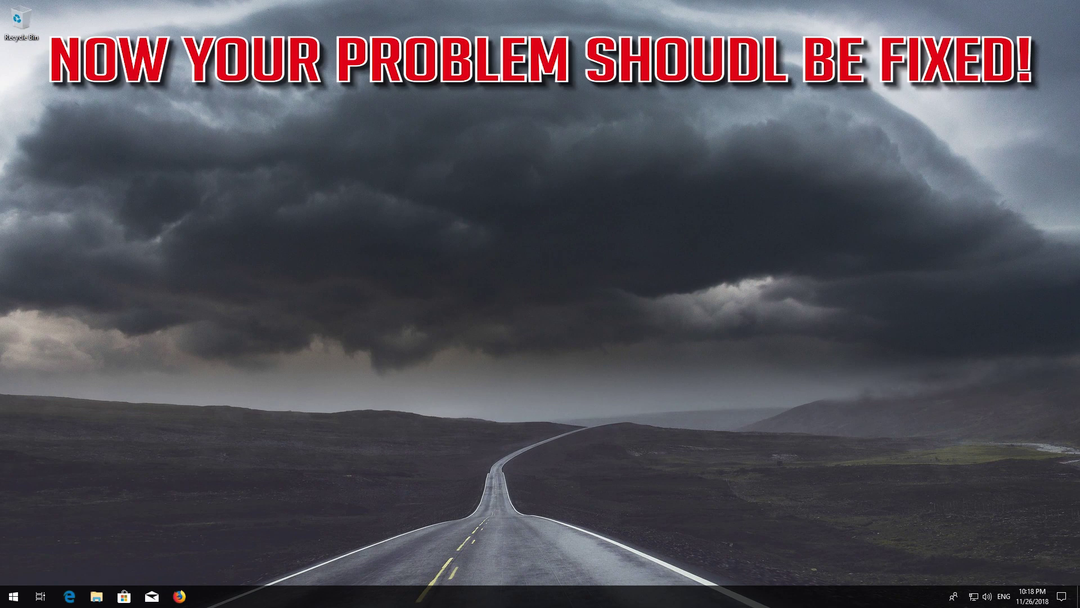
pyautogui.click(14, 595)
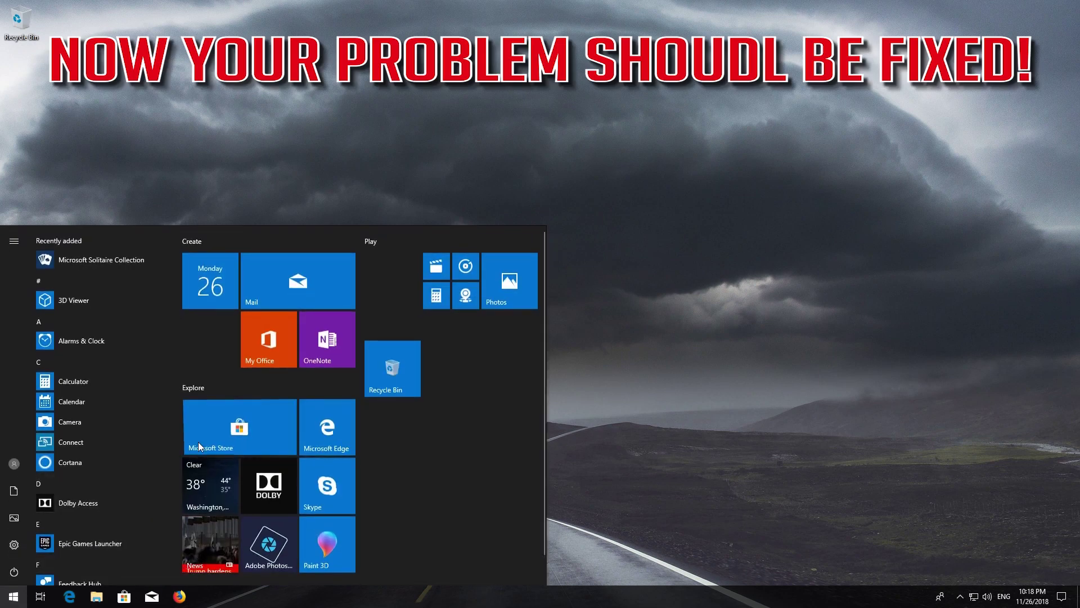
pyautogui.click(198, 444)
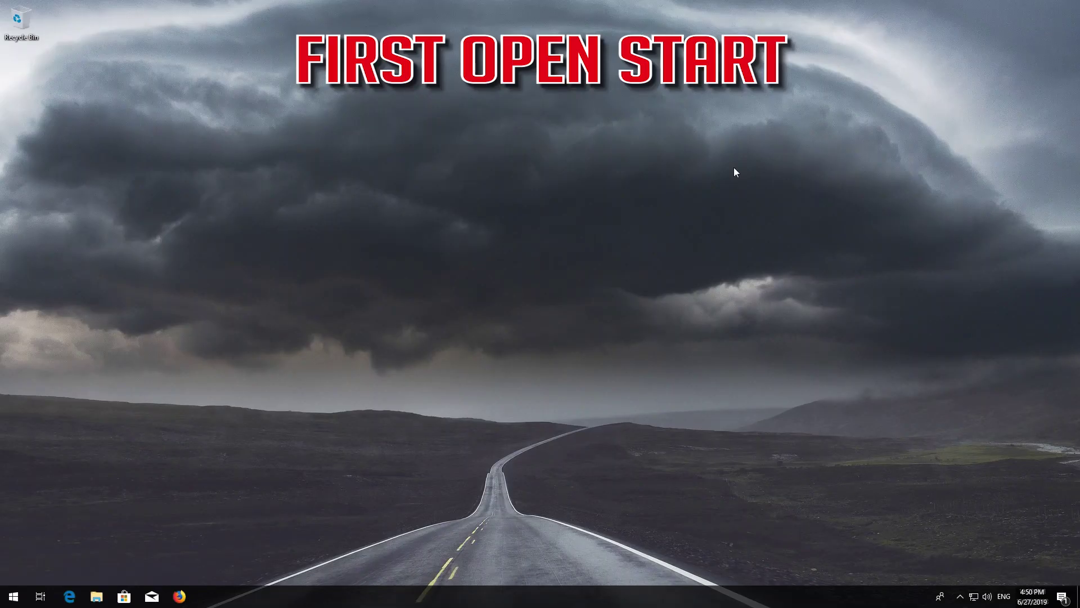
# - Open Windows Settings from the Start menu's gear icon
pyautogui.press('super')
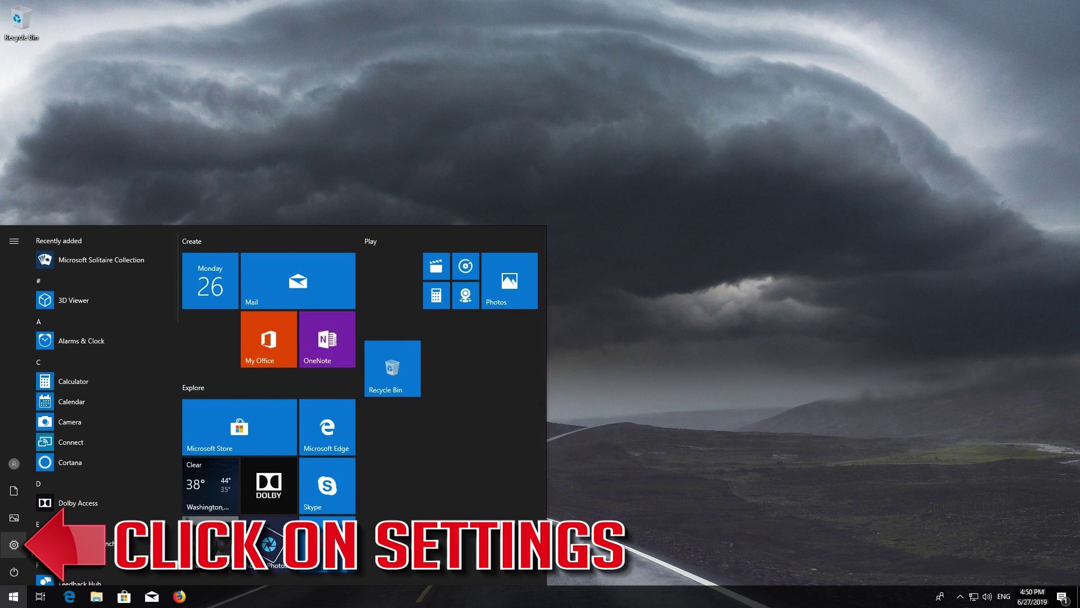
pyautogui.click(15, 544)
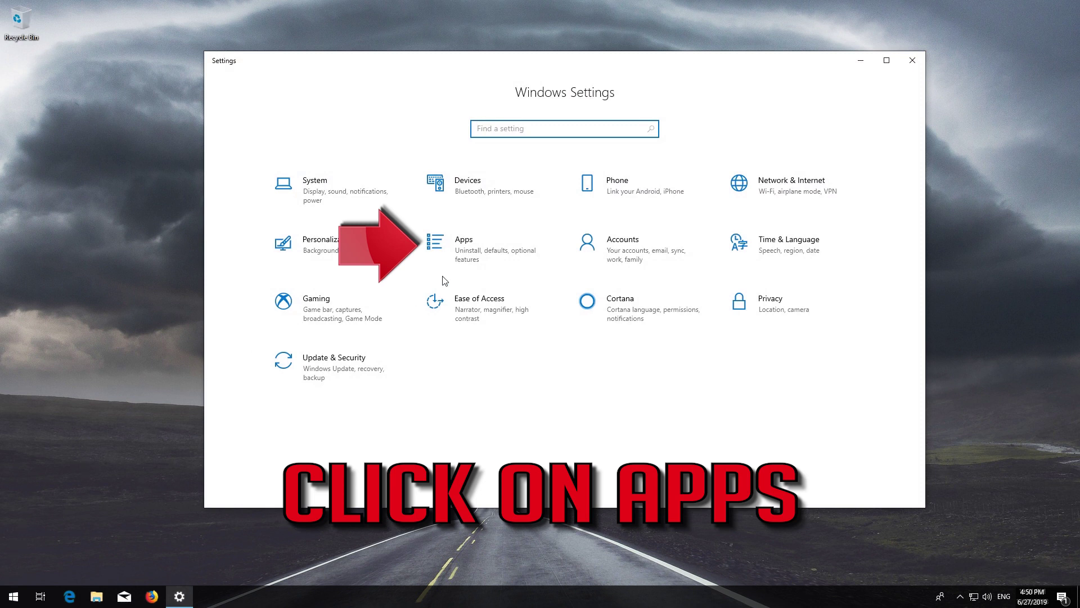
# - Go to Apps & features, find Microsoft Store and open its advanced options
pyautogui.click(487, 250)
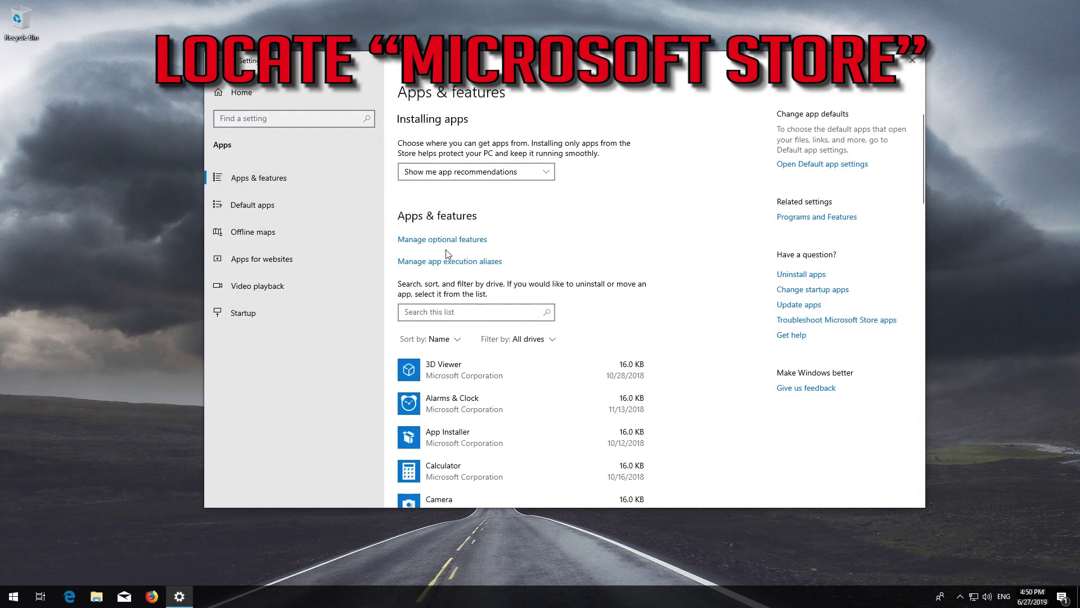
pyautogui.scroll(-6, 447, 256)
pyautogui.scroll(-5, 447, 256)
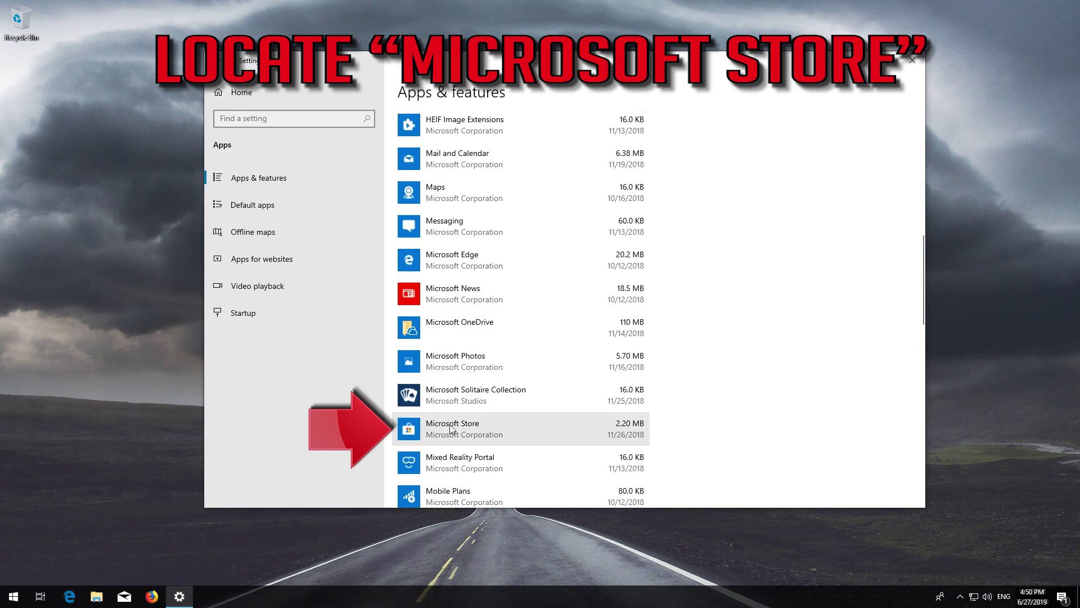
pyautogui.click(531, 425)
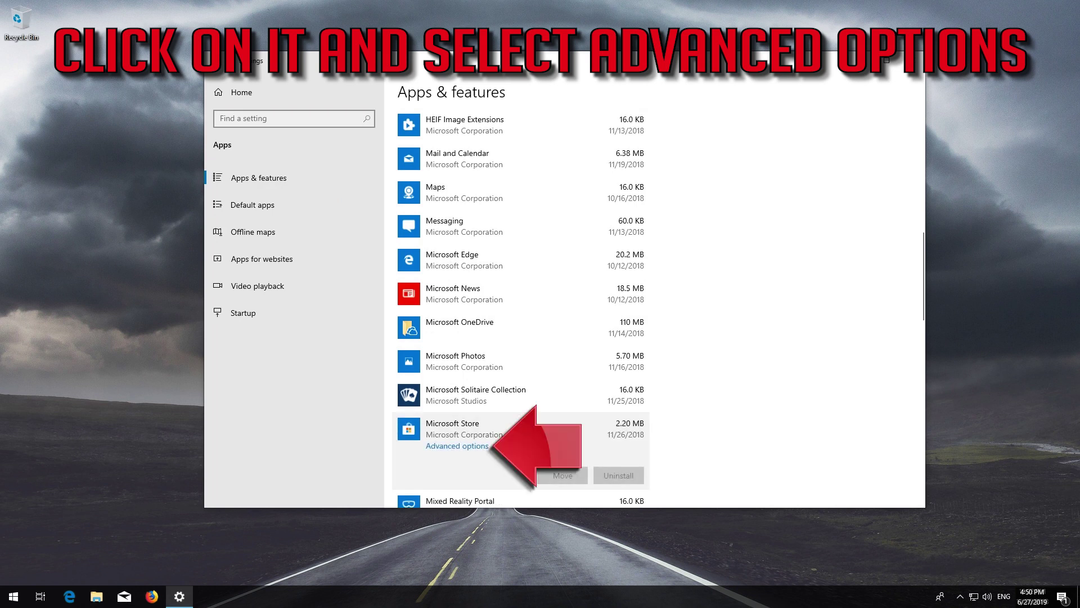
pyautogui.click(454, 449)
# - Reset the Microsoft Store app, confirm the reset in the flyout, and close Settings
pyautogui.scroll(-1, 447, 411)
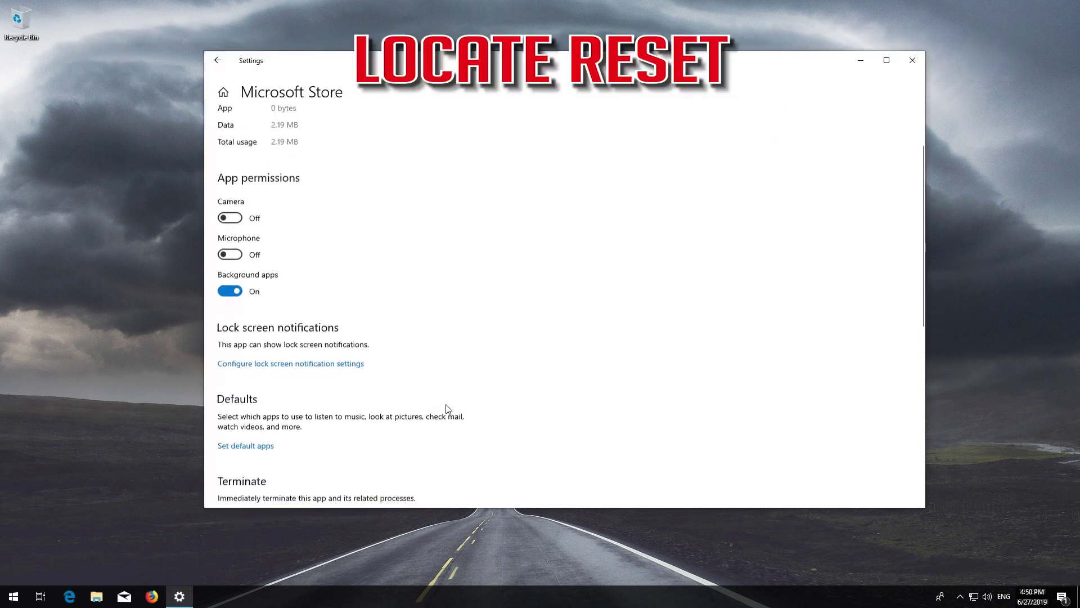
pyautogui.scroll(-5, 448, 409)
pyautogui.scroll(-1, 448, 409)
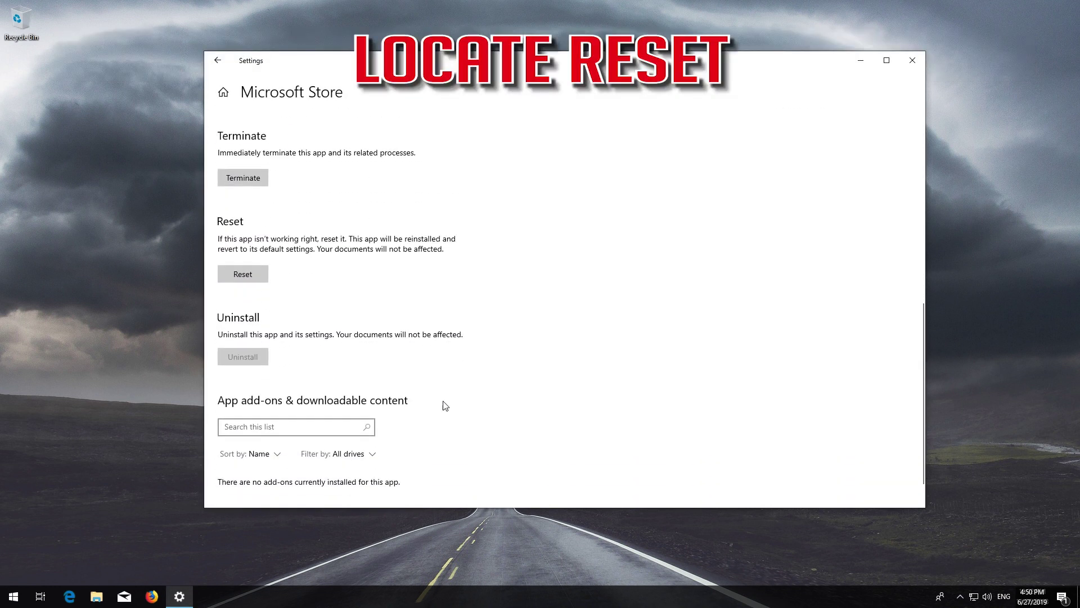
pyautogui.click(235, 272)
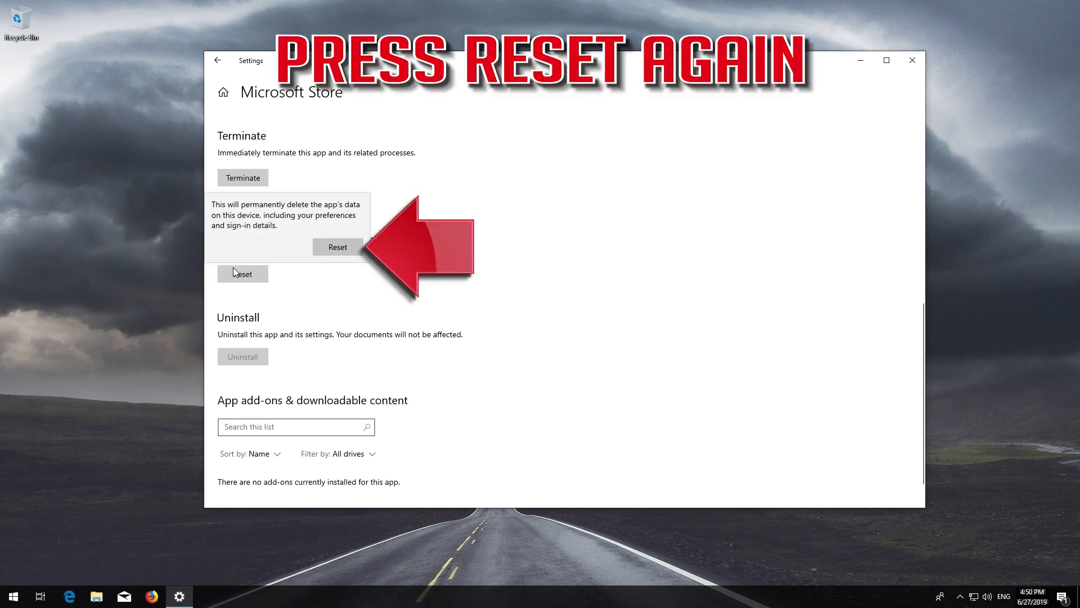
pyautogui.click(338, 247)
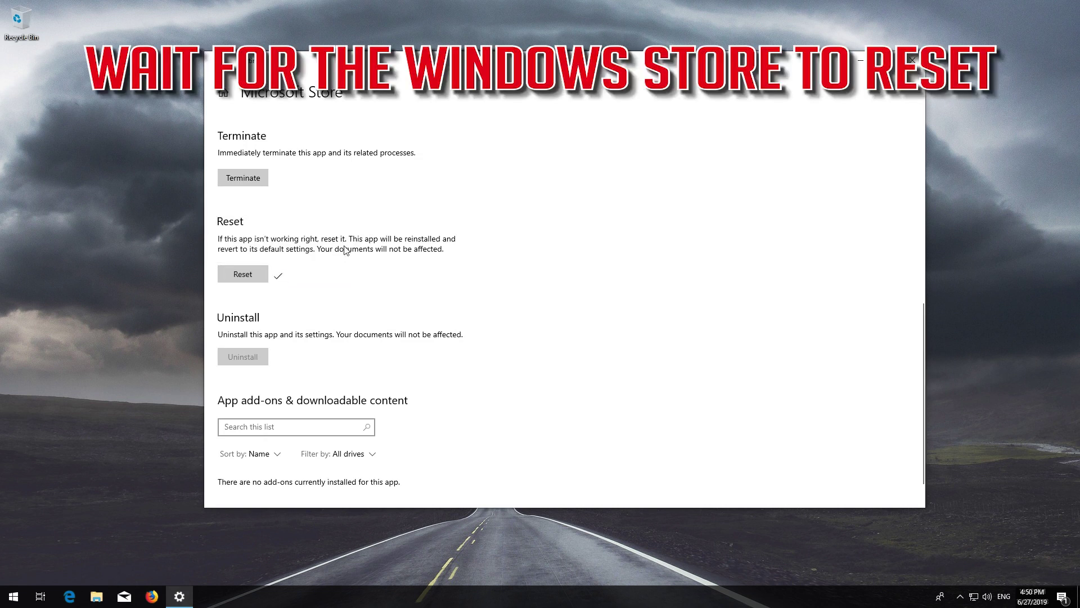
pyautogui.click(912, 60)
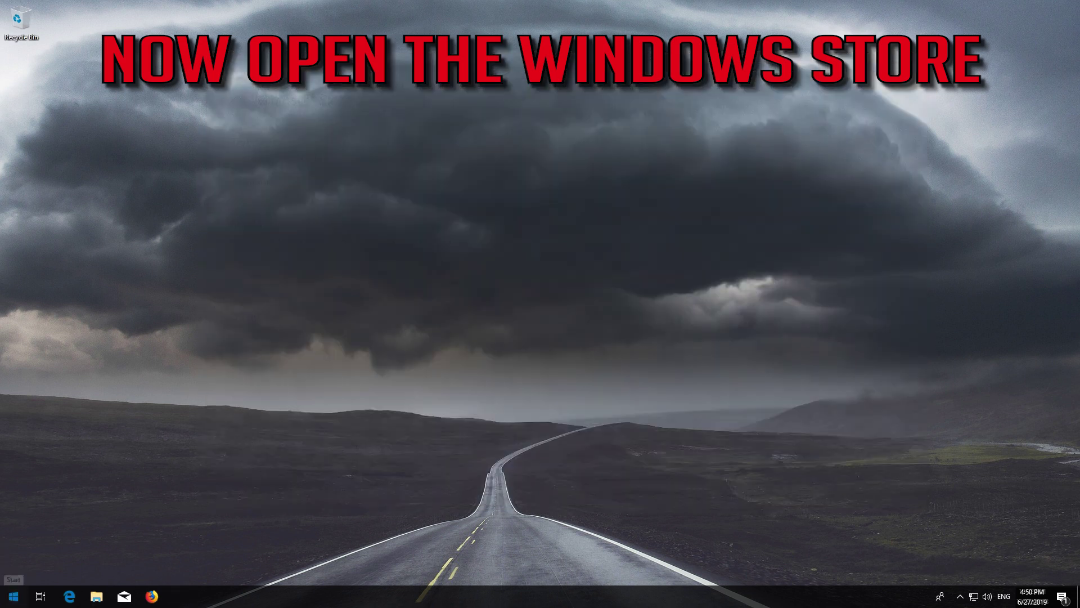
pyautogui.click(13, 596)
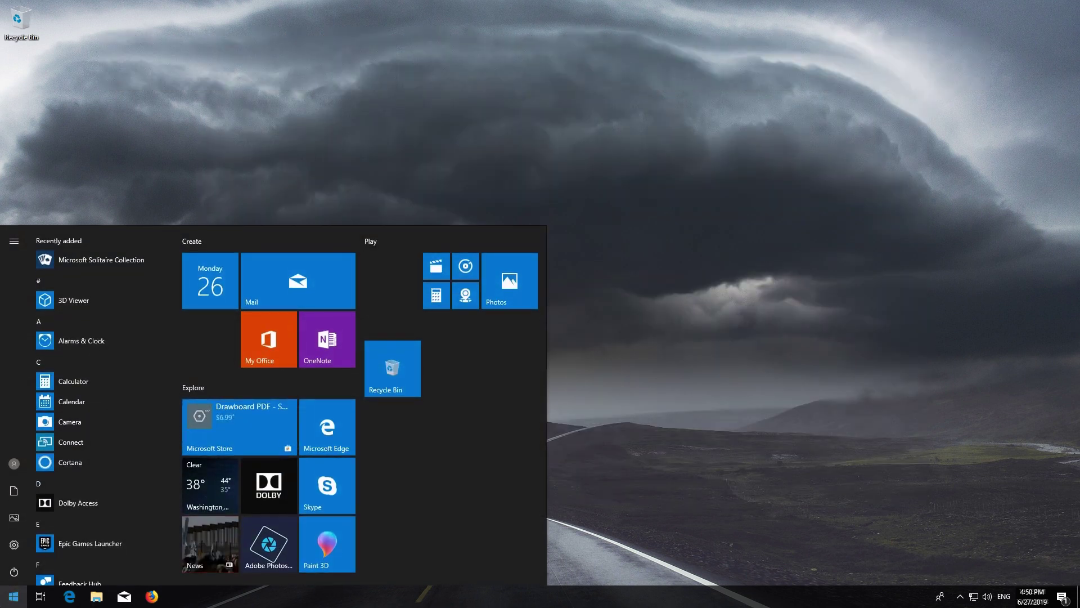
pyautogui.click(241, 412)
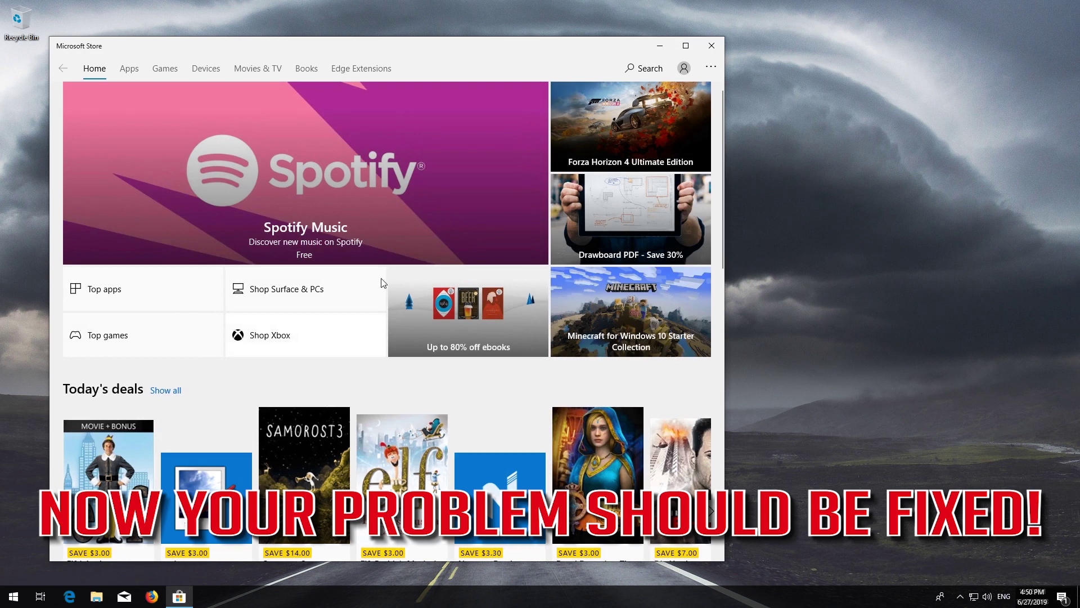
pyautogui.click(711, 45)
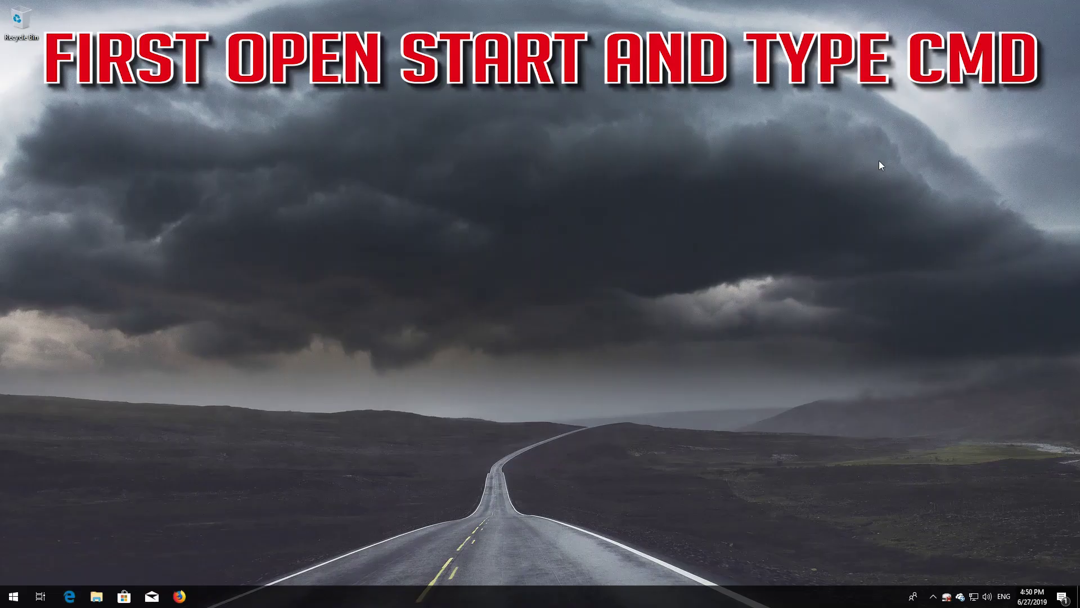
# - Search cmd in Start, run Command Prompt as administrator and approve the UAC prompt
pyautogui.press('super')
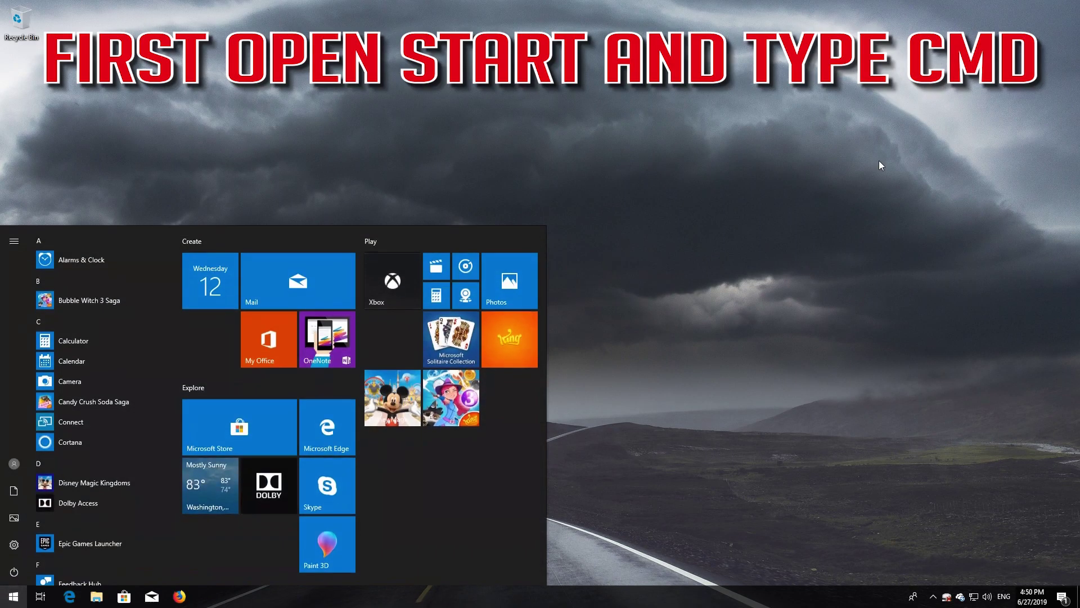
pyautogui.write('cmd')
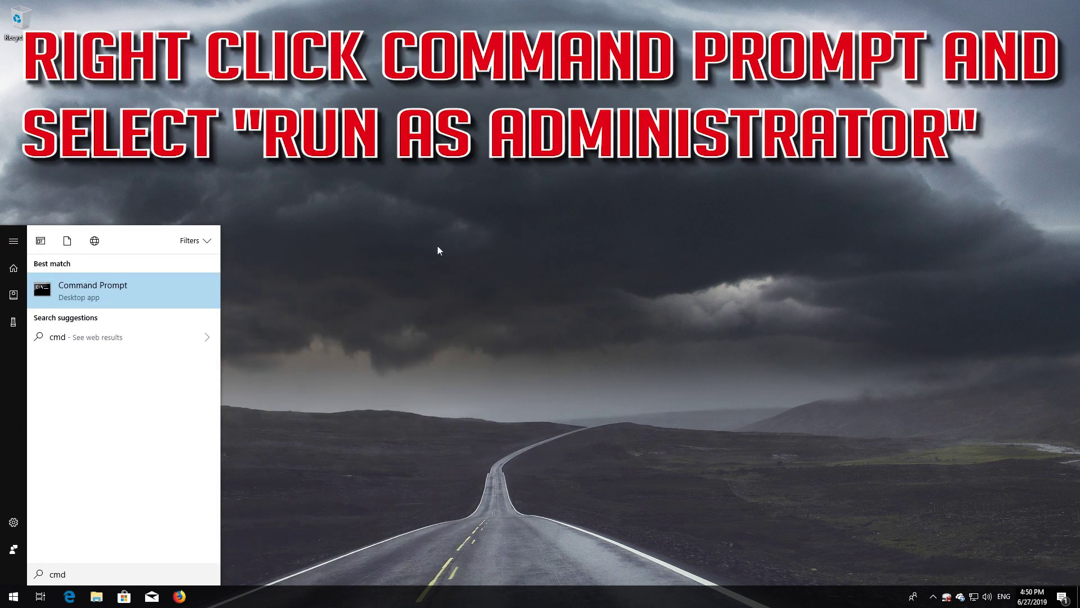
pyautogui.rightClick(112, 289)
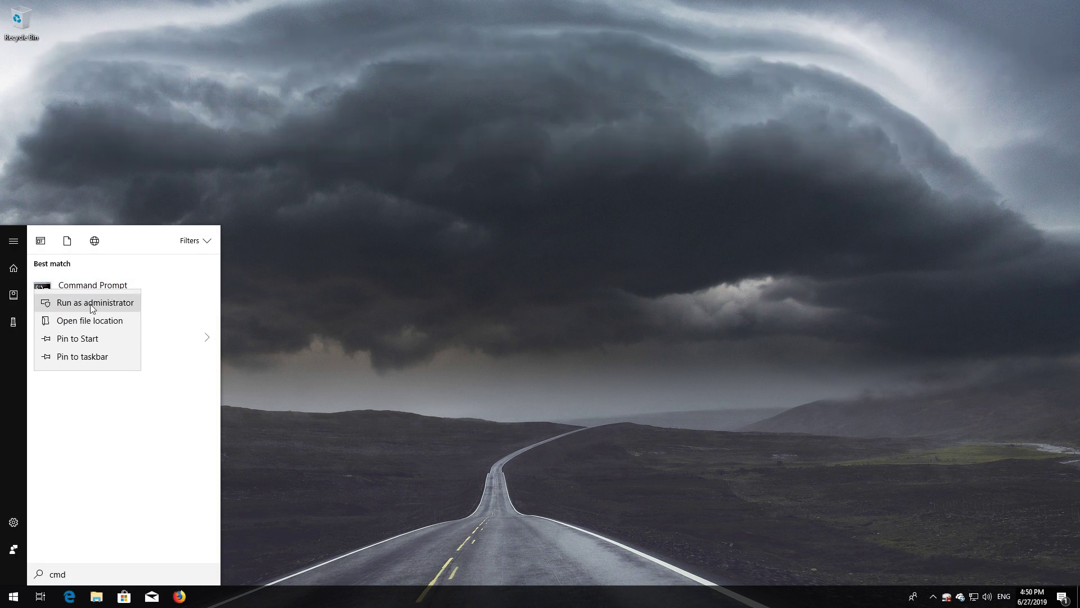
pyautogui.click(91, 305)
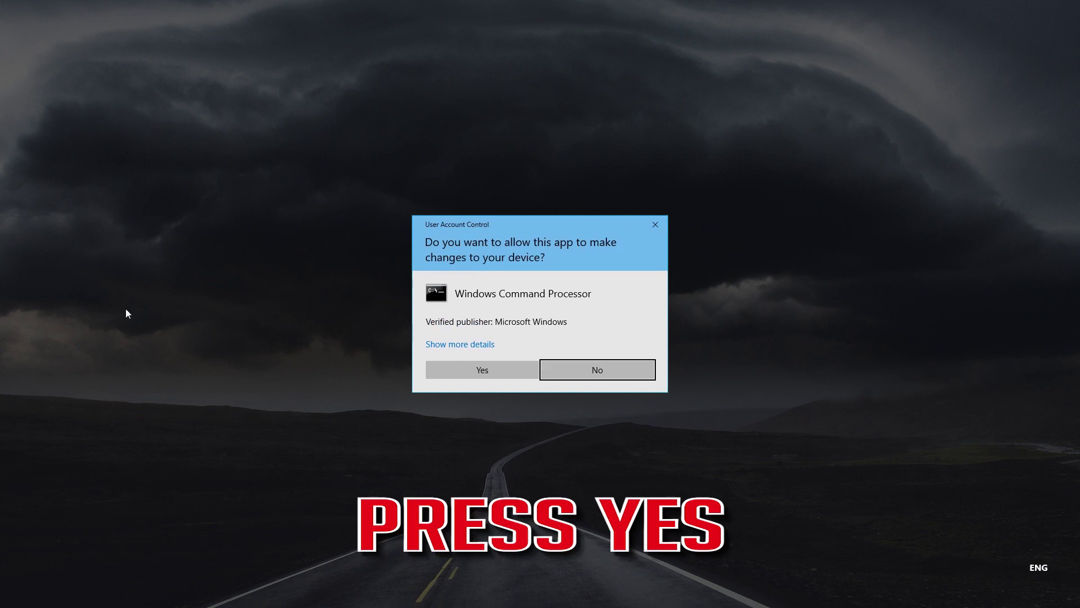
pyautogui.click(481, 375)
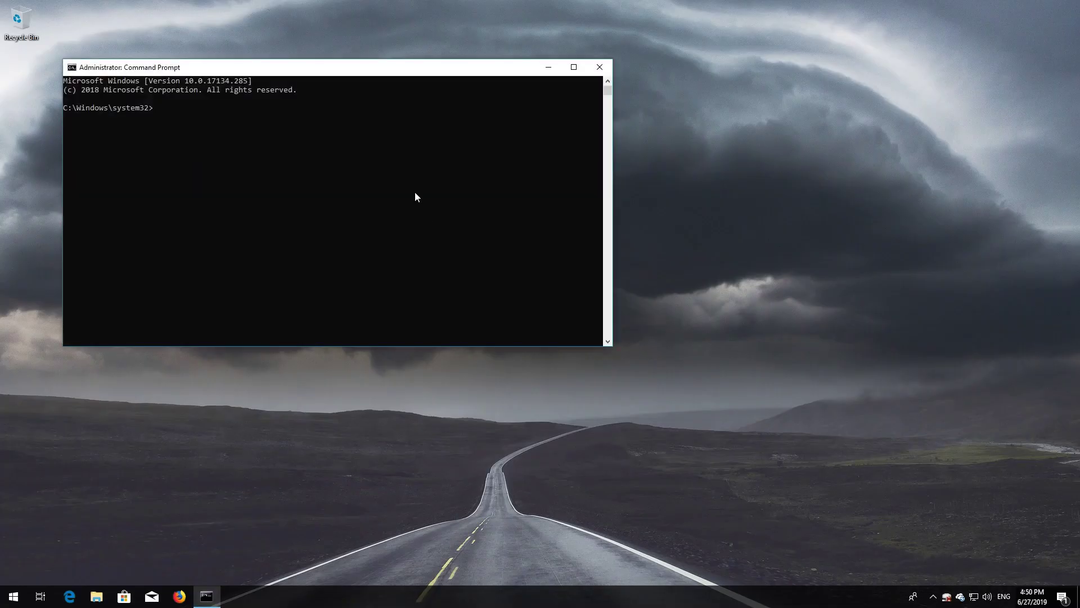
# - Run net stop for wuauserv, cryptSVC, bits and msiserver
pyautogui.moveTo(332, 71); pyautogui.dragTo(621, 146)
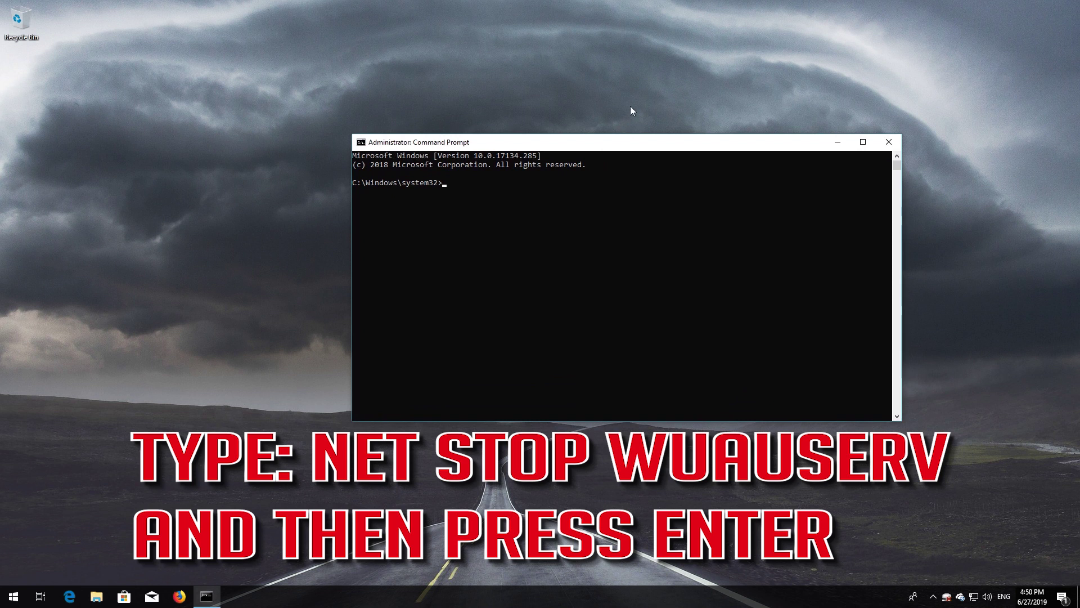
pyautogui.write('net stop wuauserv')
pyautogui.press('Return')
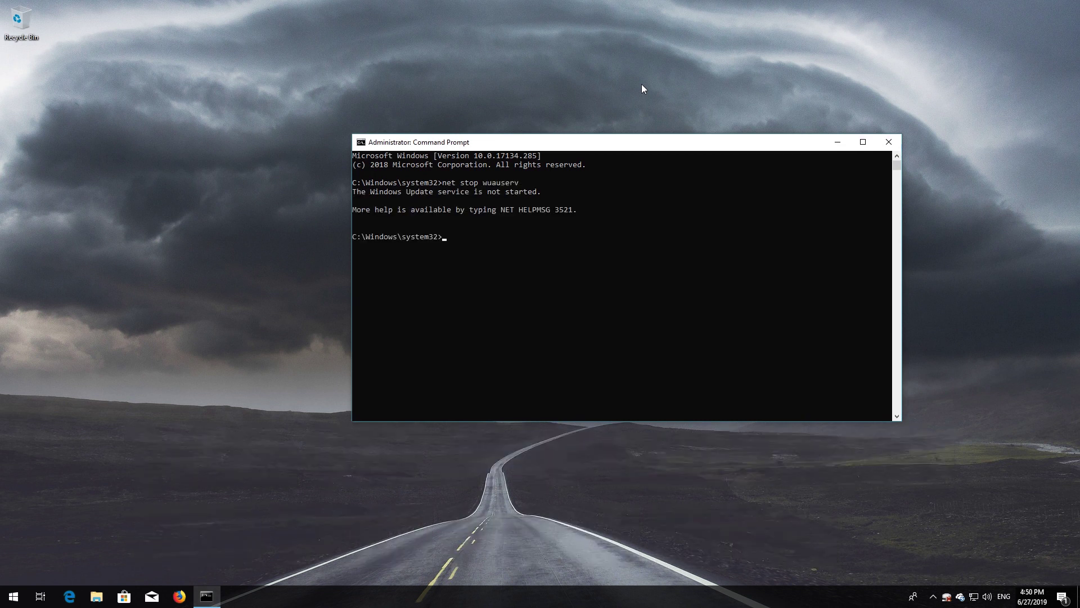
pyautogui.write('net stop')
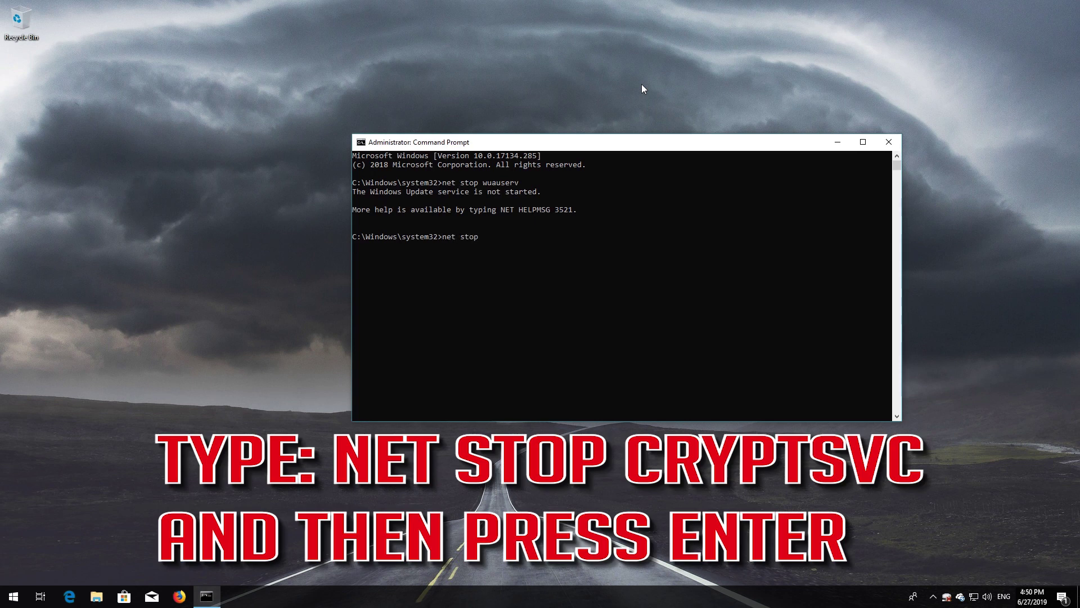
pyautogui.write(' cryptSVC')
pyautogui.press('Return')
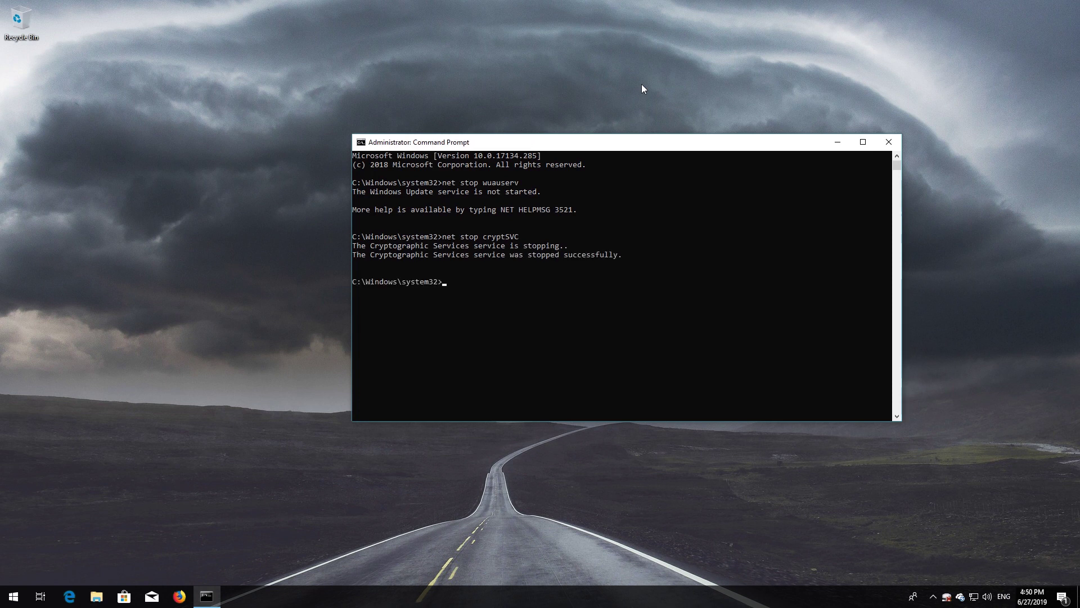
pyautogui.write('net')
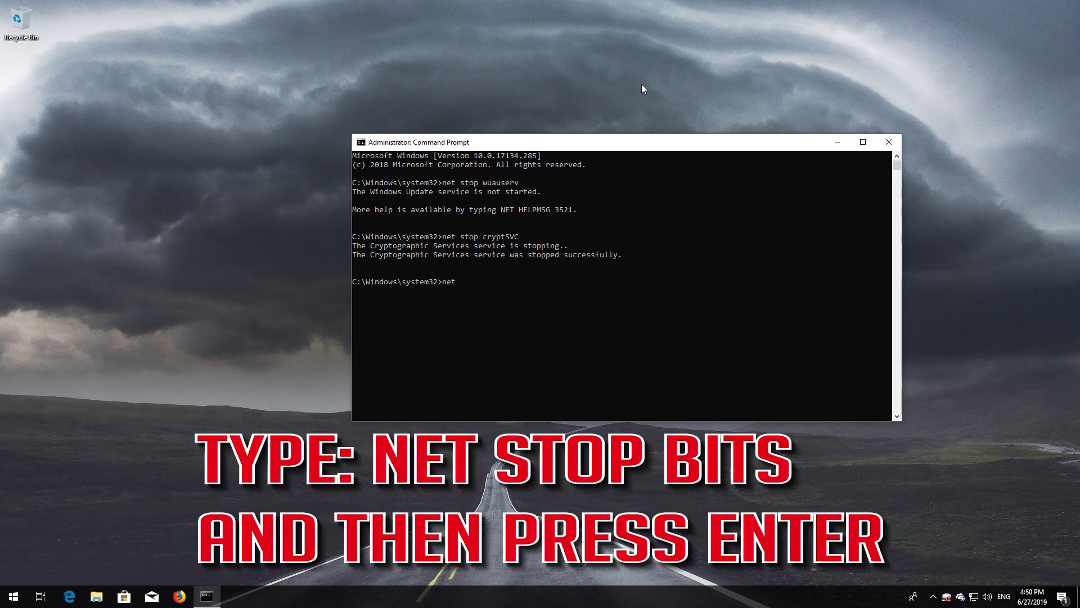
pyautogui.write(' stop bits')
pyautogui.press('Return')
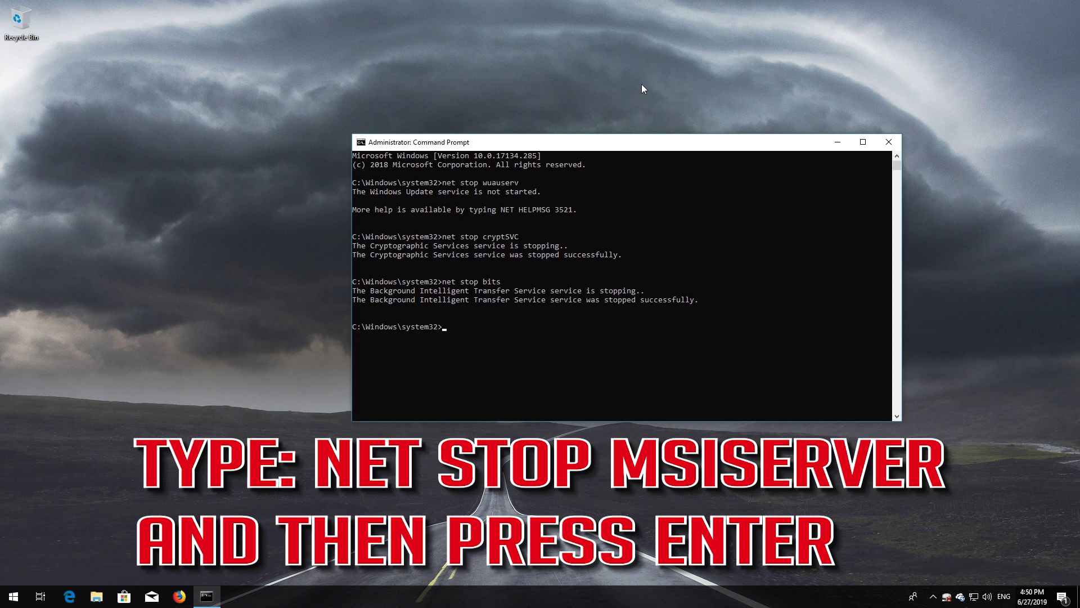
pyautogui.write('net stop msiserver')
pyautogui.press('Return')
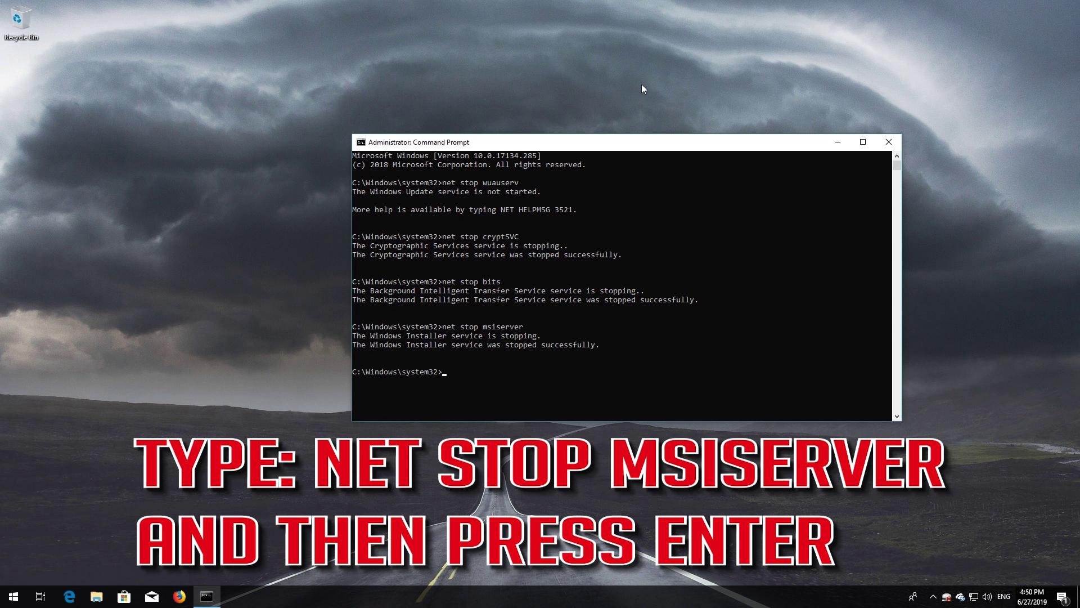
# - Rename C:\Windows\SoftwareDistribution to SoftwareDistribution.old and System32\catroot2 to catroot2.old with ren
pyautogui.write('ren')
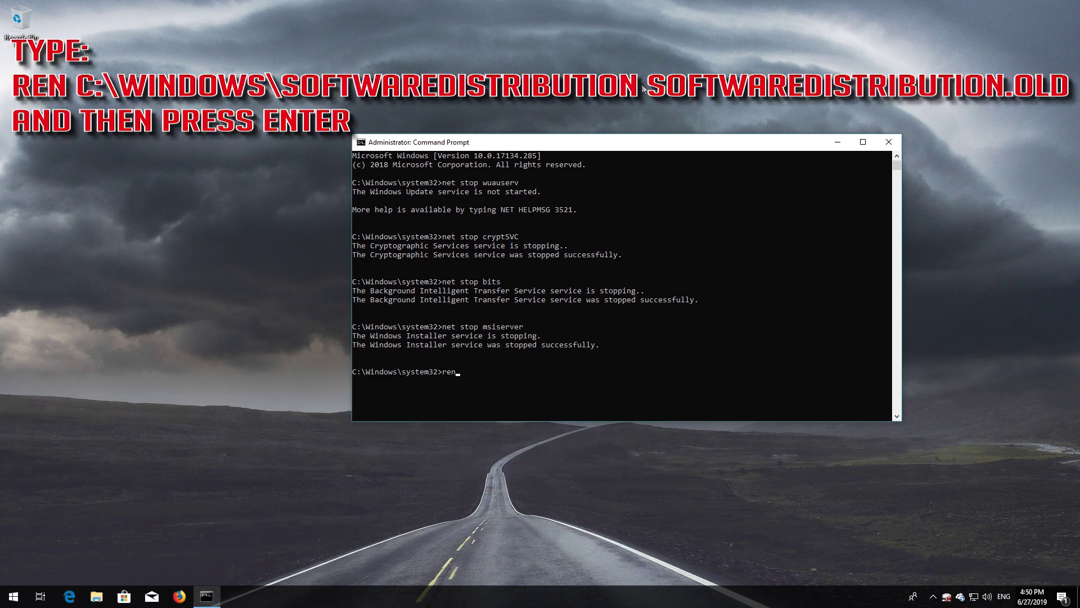
pyautogui.write(' C:\\Windows\\SoftwareDistribution')
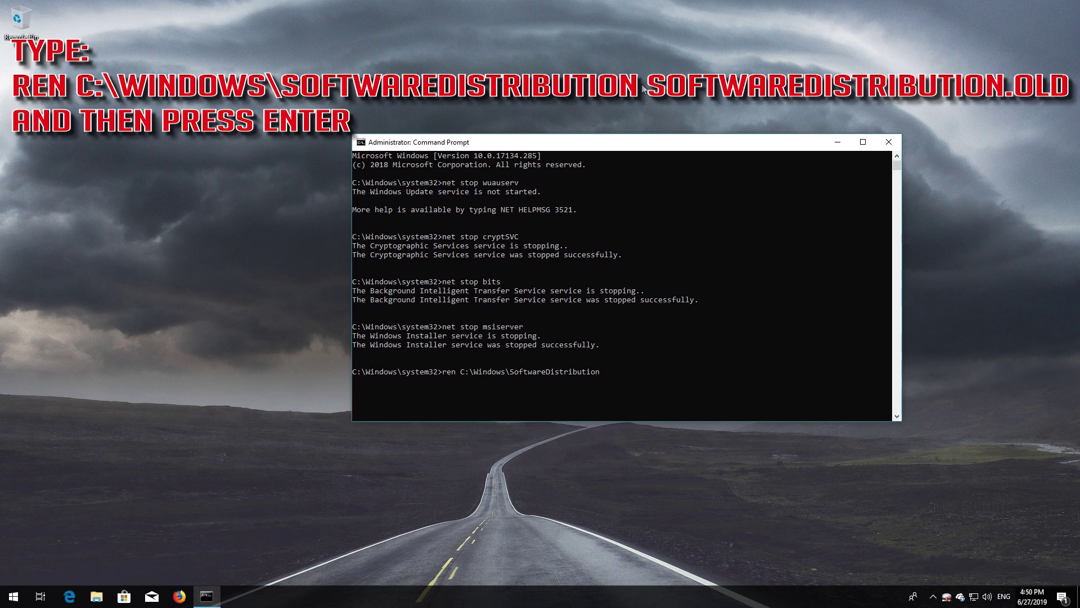
pyautogui.write(' SoftwareDistribution.old')
pyautogui.press('Return')
pyautogui.write('ren')
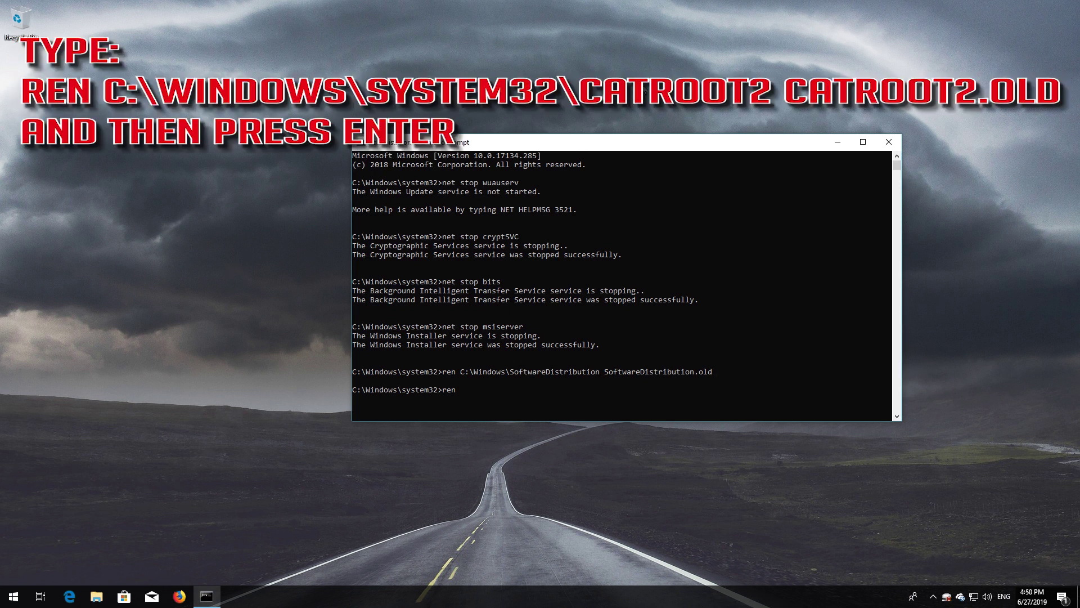
pyautogui.write(' C:\\Windows\\System32\\catroot2 catroot2')
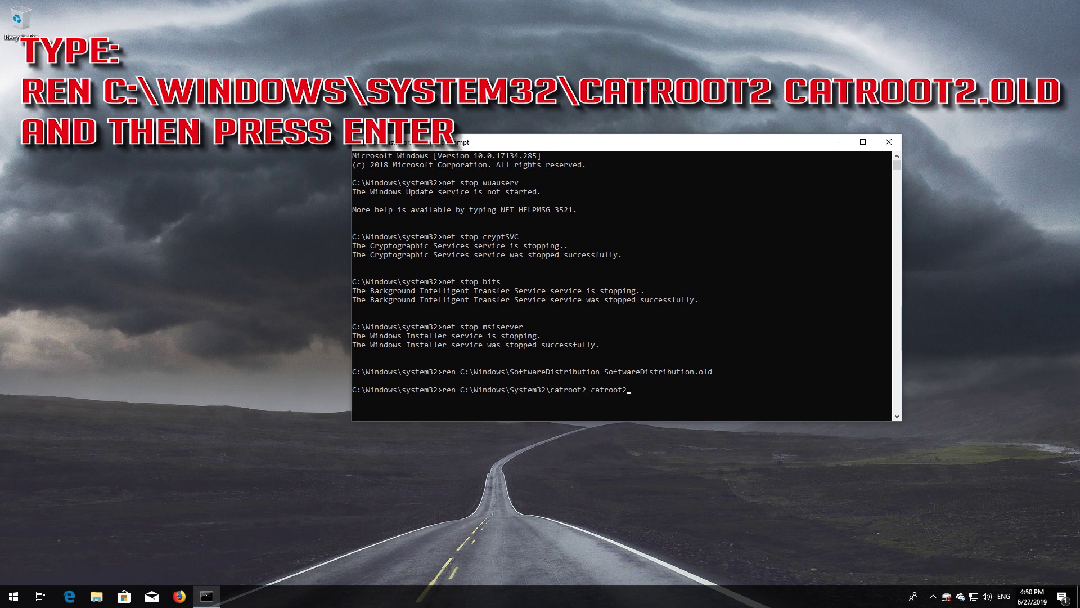
pyautogui.write('.old')
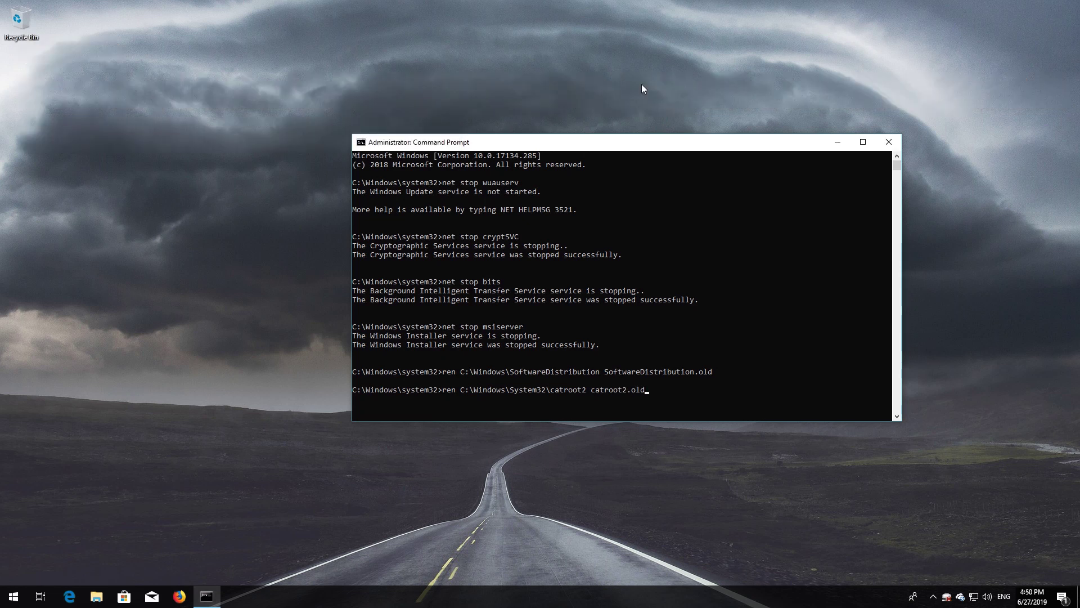
pyautogui.press('Return')
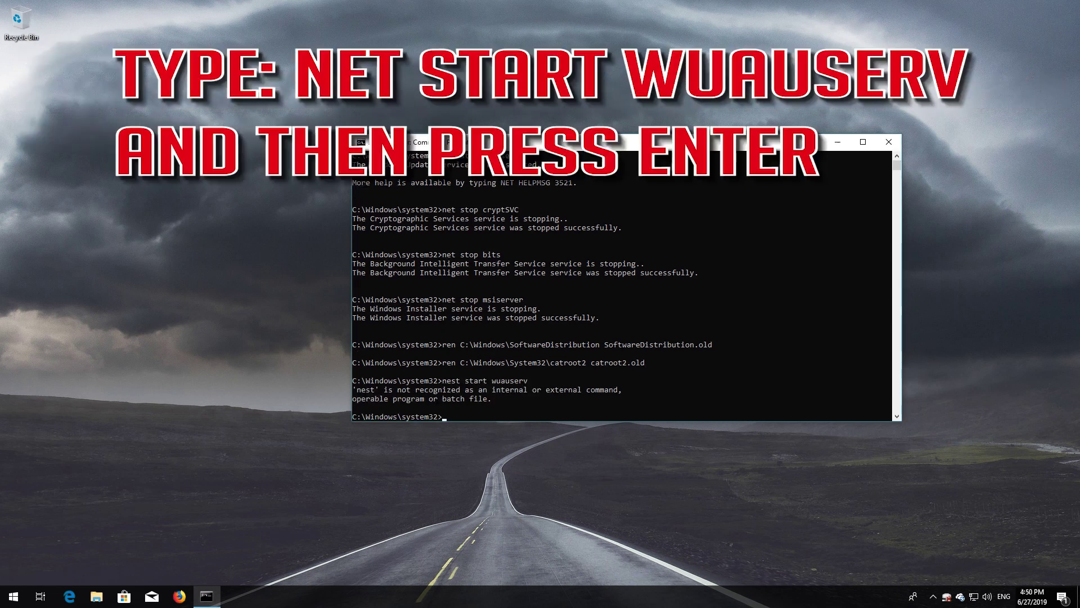
pyautogui.press('Up')
# - Fix the 'nest' typo and start the wuauserv and cryptSVC services with net start
pyautogui.press('Delete')
pyautogui.press('Return')
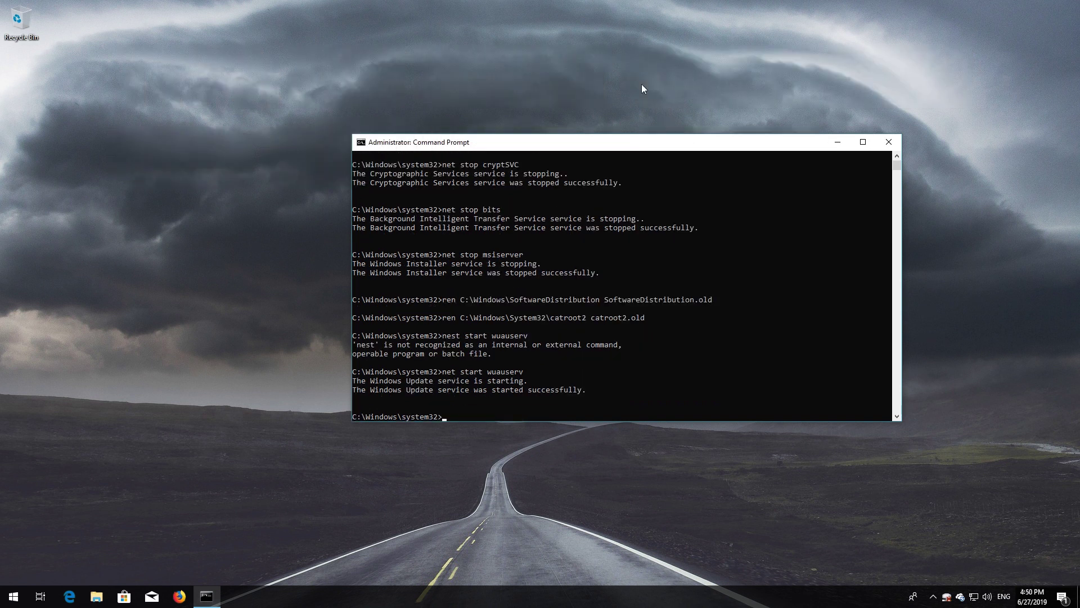
pyautogui.write('net start')
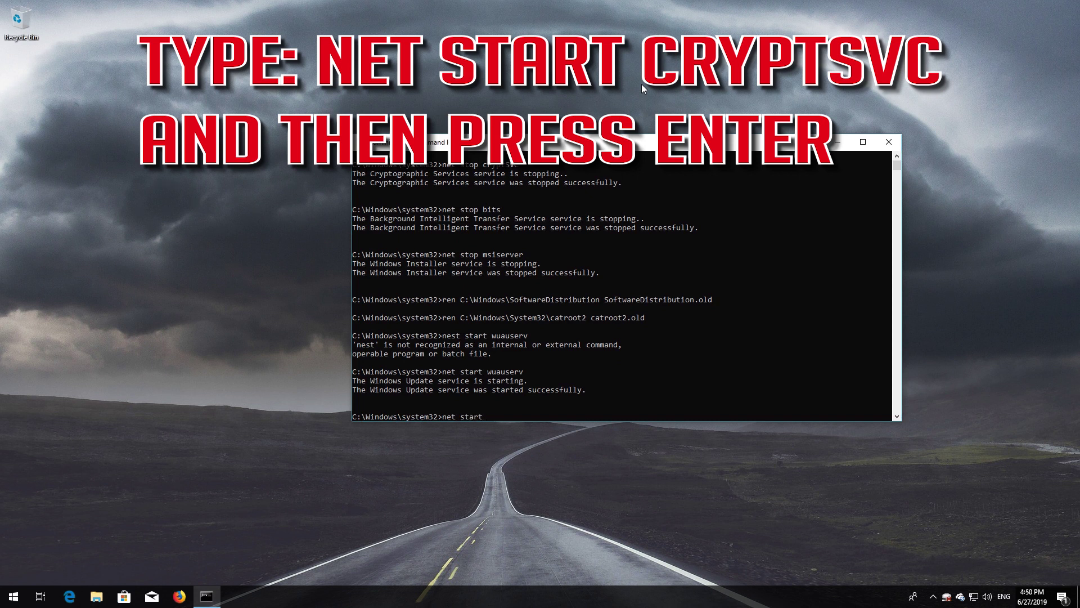
pyautogui.write(' cryptSVC')
pyautogui.press('Return')
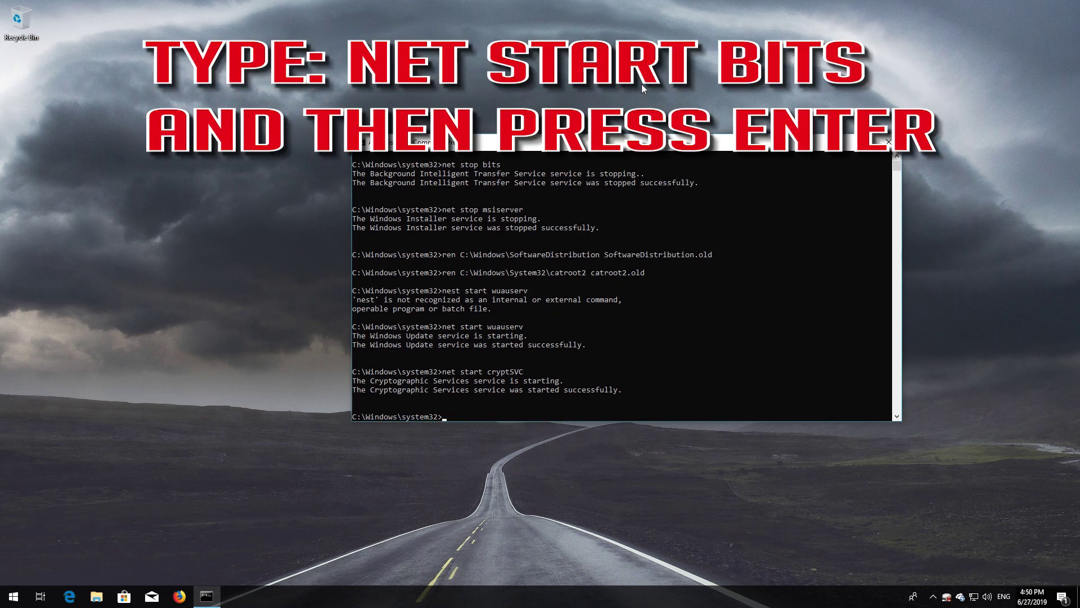
# - Start the bits and msiserver services with net start, then enter exit
pyautogui.write('net start bits')
pyautogui.press('Return')
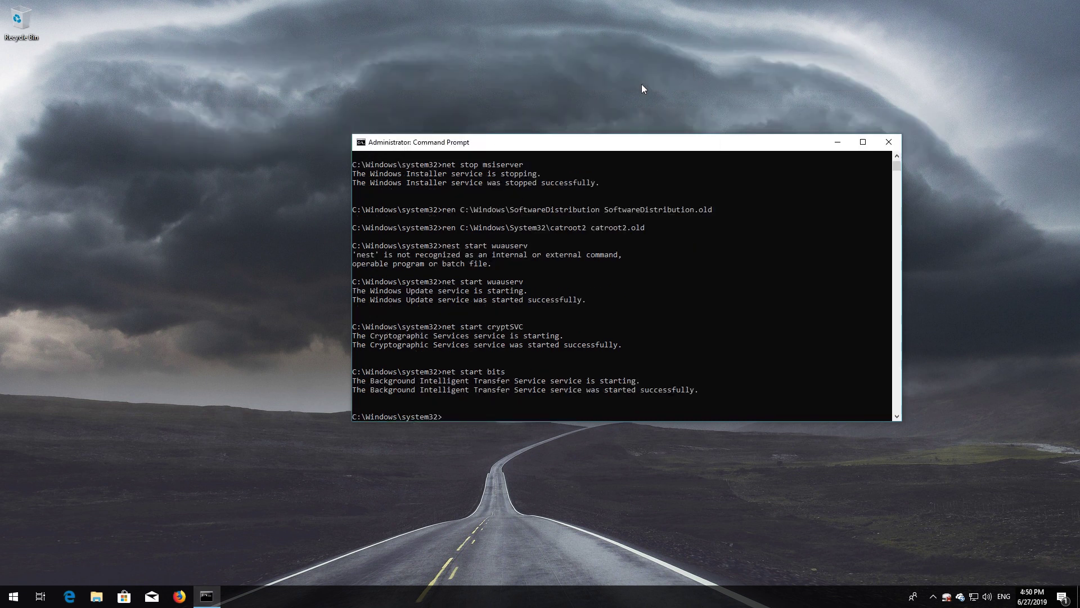
pyautogui.write('net star')
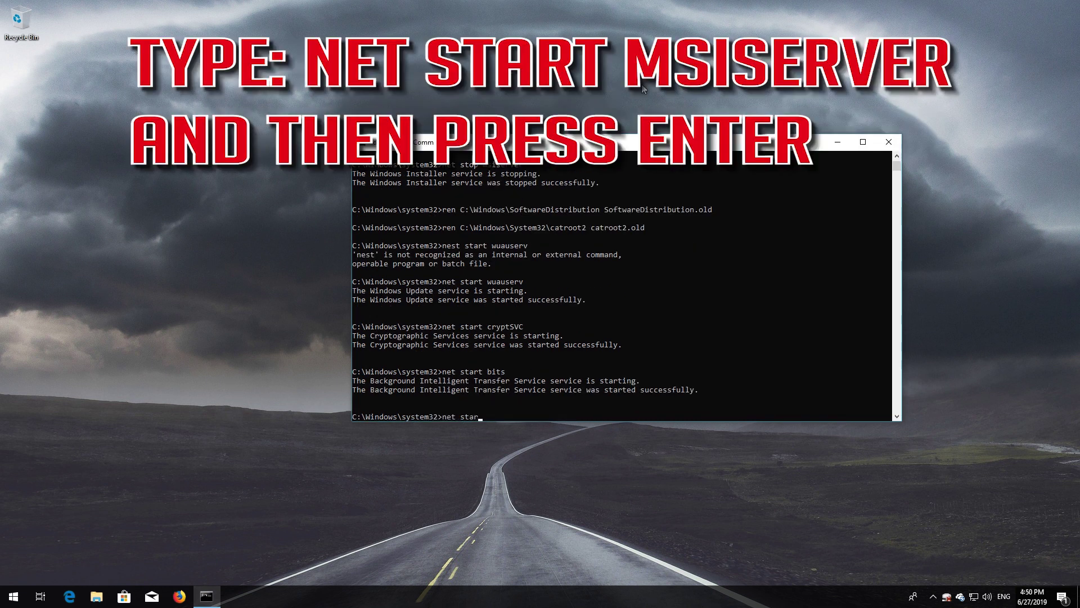
pyautogui.write('t msiserver')
pyautogui.press('Return')
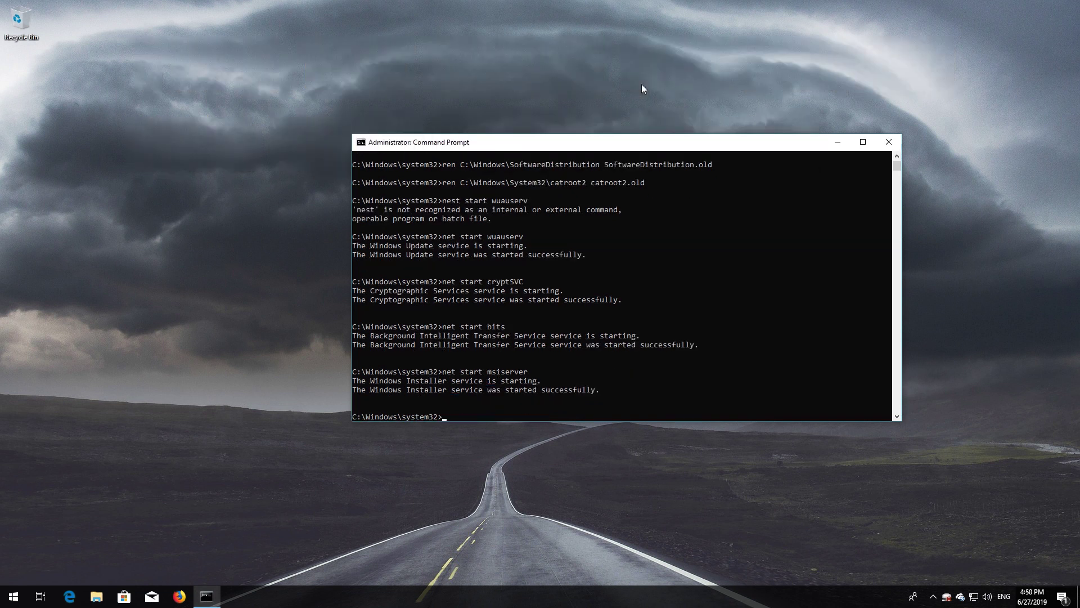
pyautogui.write('exit')
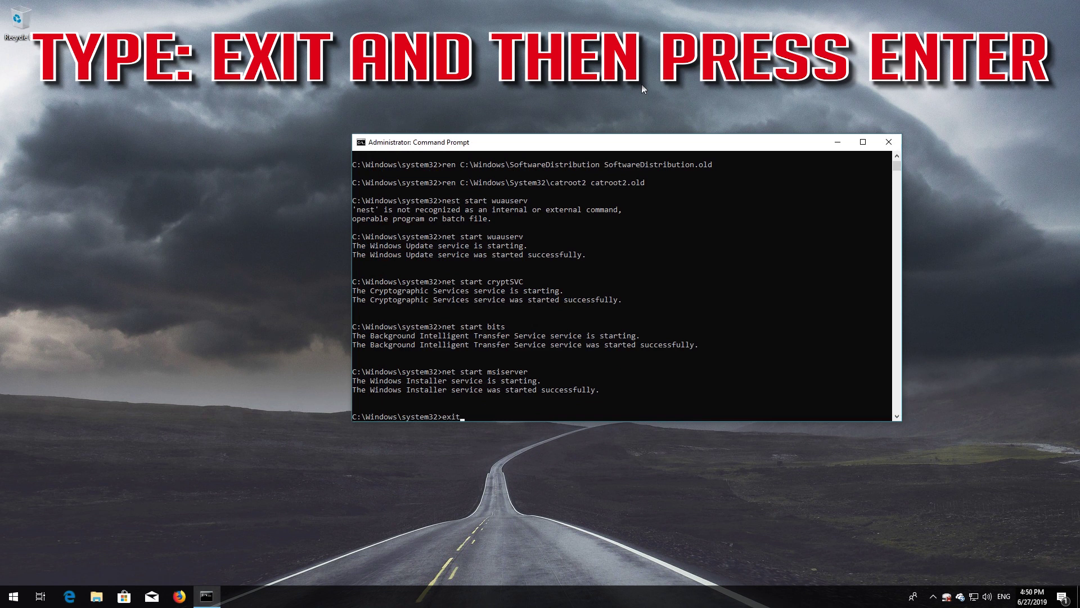
# - Close Command Prompt and launch Windows PowerShell as administrator, approving the UAC prompt
pyautogui.press('Return')
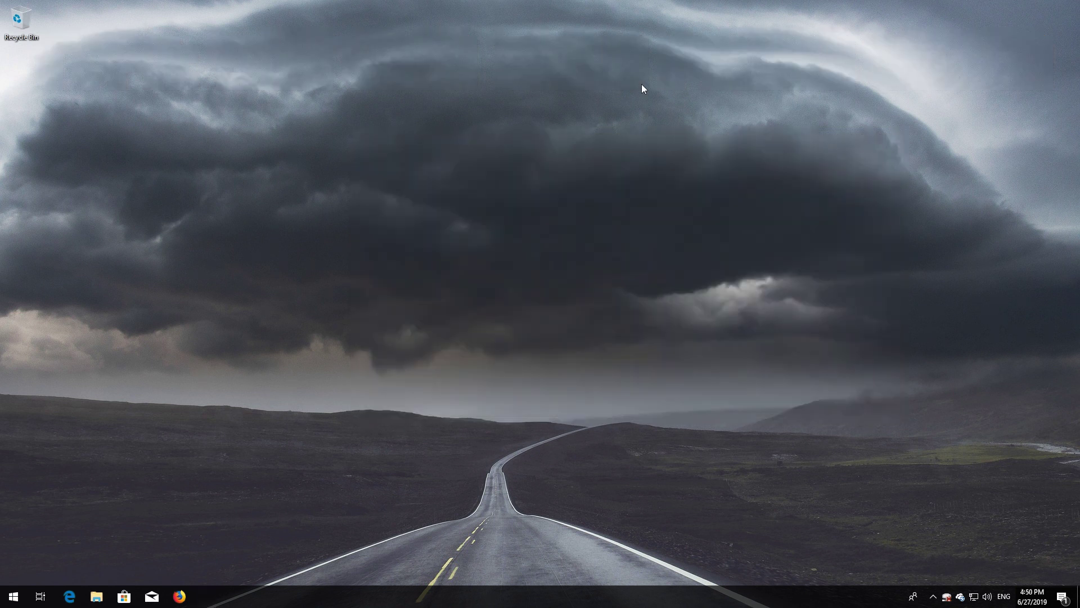
pyautogui.press('super')
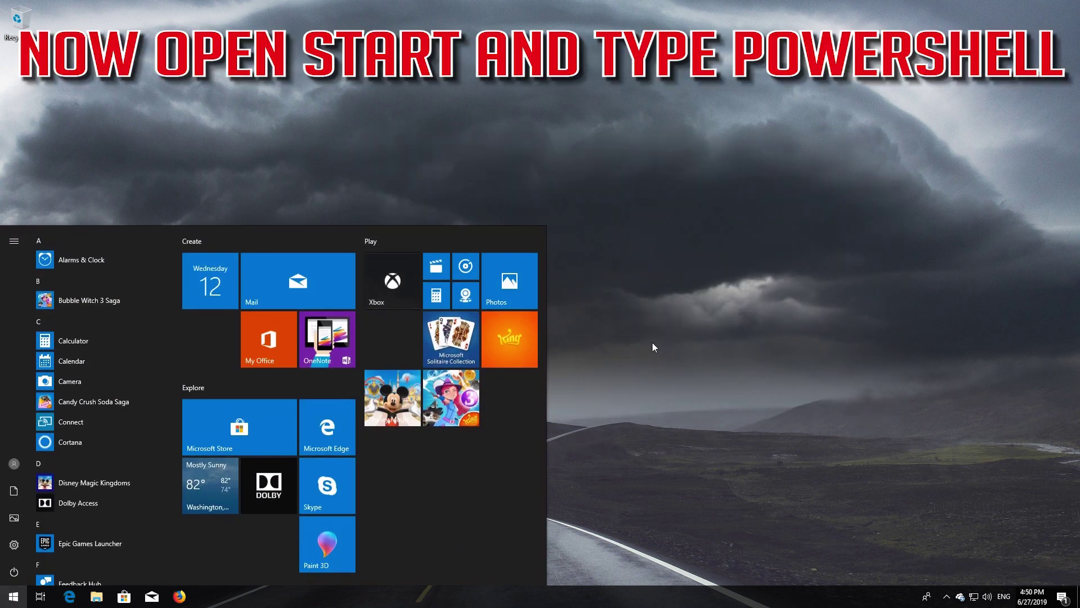
pyautogui.write('powershell')
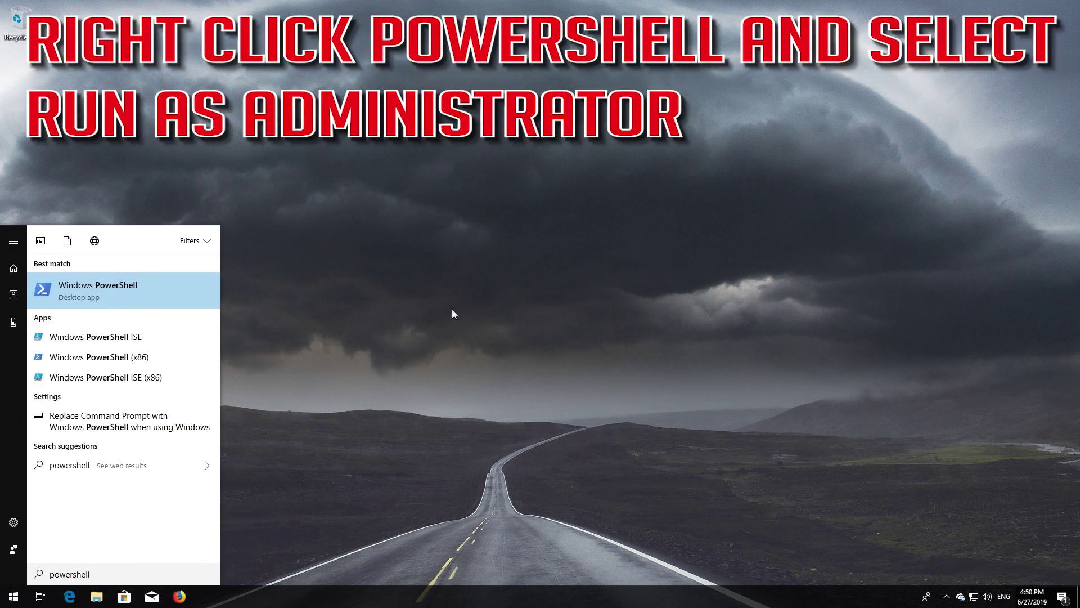
pyautogui.rightClick(177, 300)
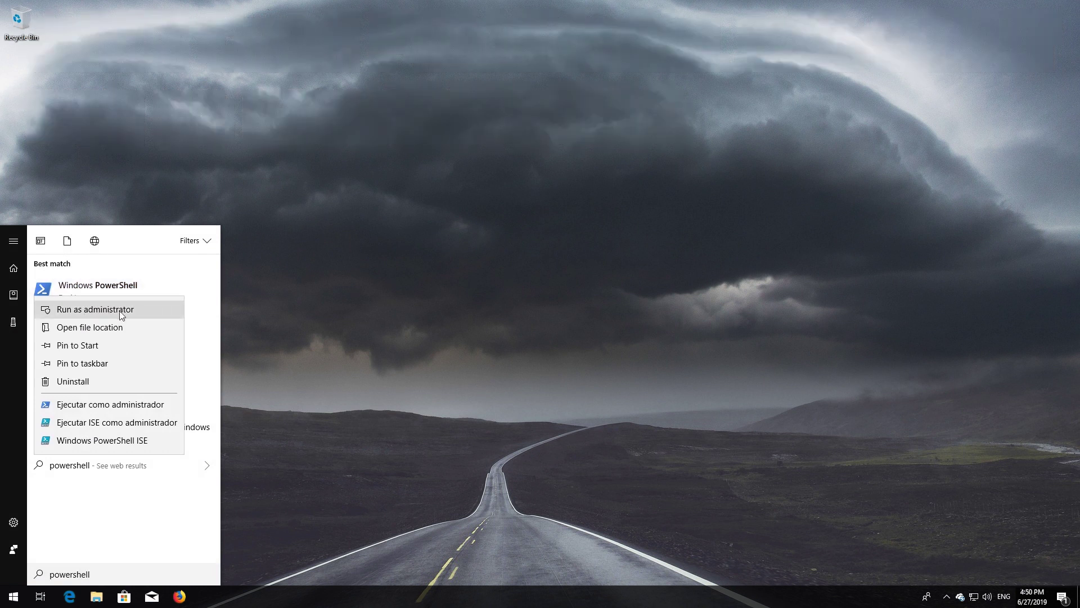
pyautogui.click(112, 309)
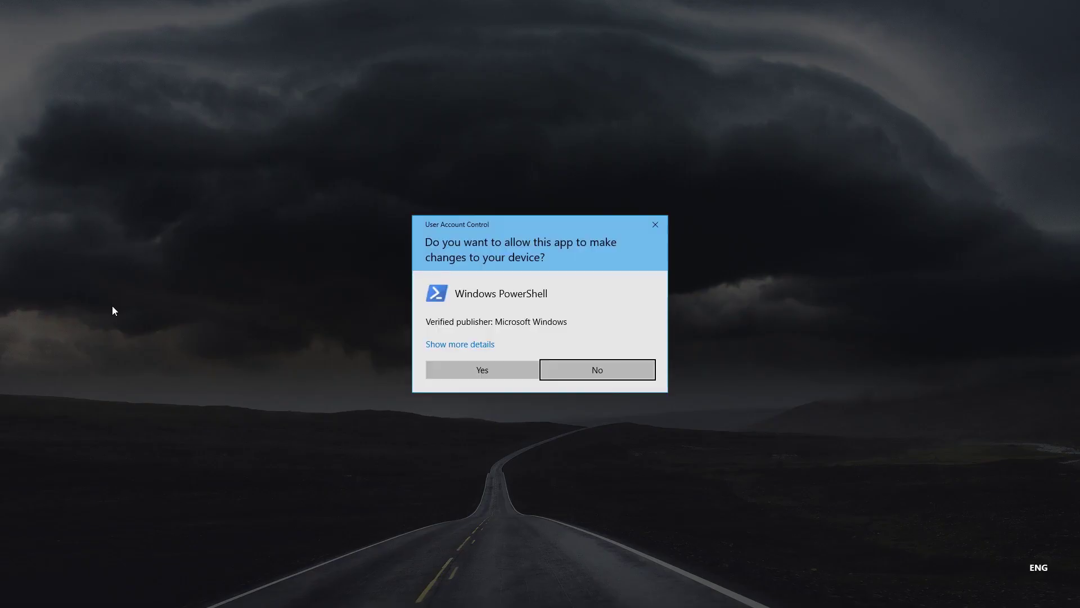
pyautogui.click(480, 371)
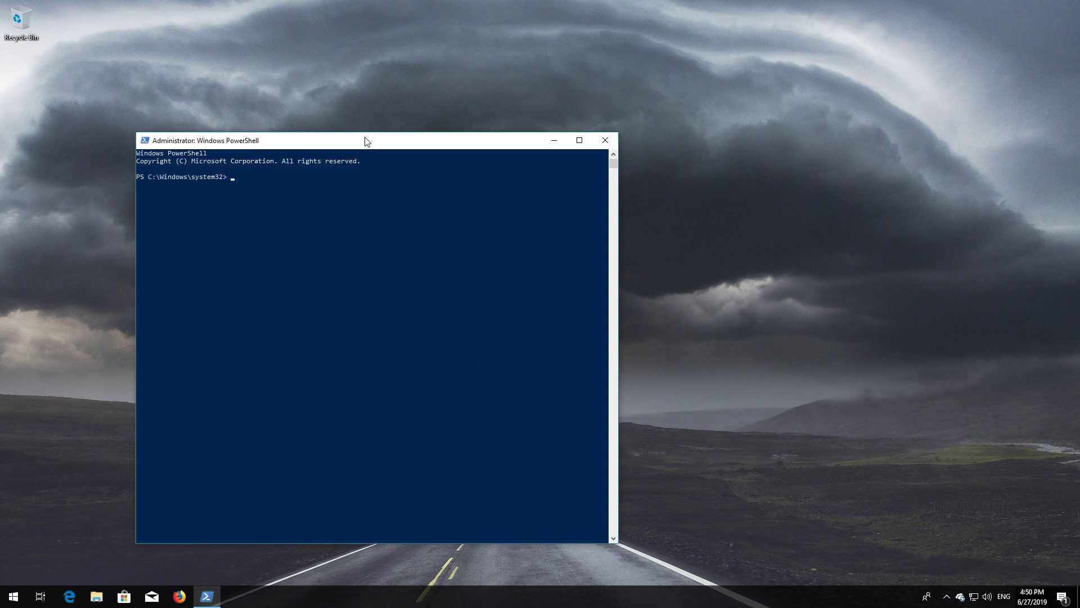
# - Run wuauclt.exe /updatenow in PowerShell, then close the window with exit
pyautogui.moveTo(367, 139); pyautogui.dragTo(544, 94)
pyautogui.write('wuau')
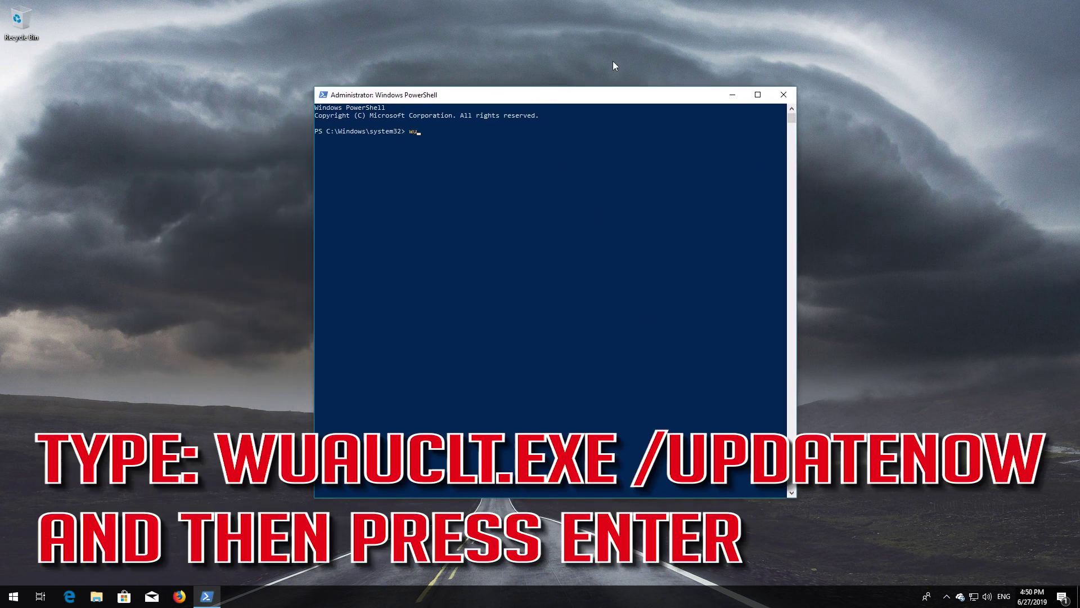
pyautogui.write('clt.exe /updatenow')
pyautogui.press('Return')
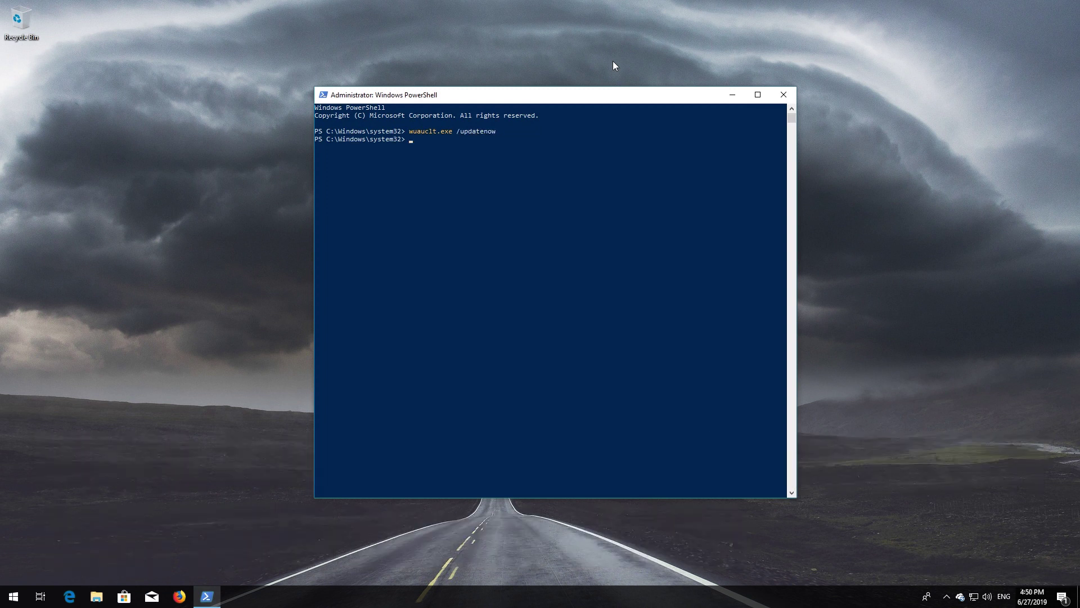
pyautogui.write('exit')
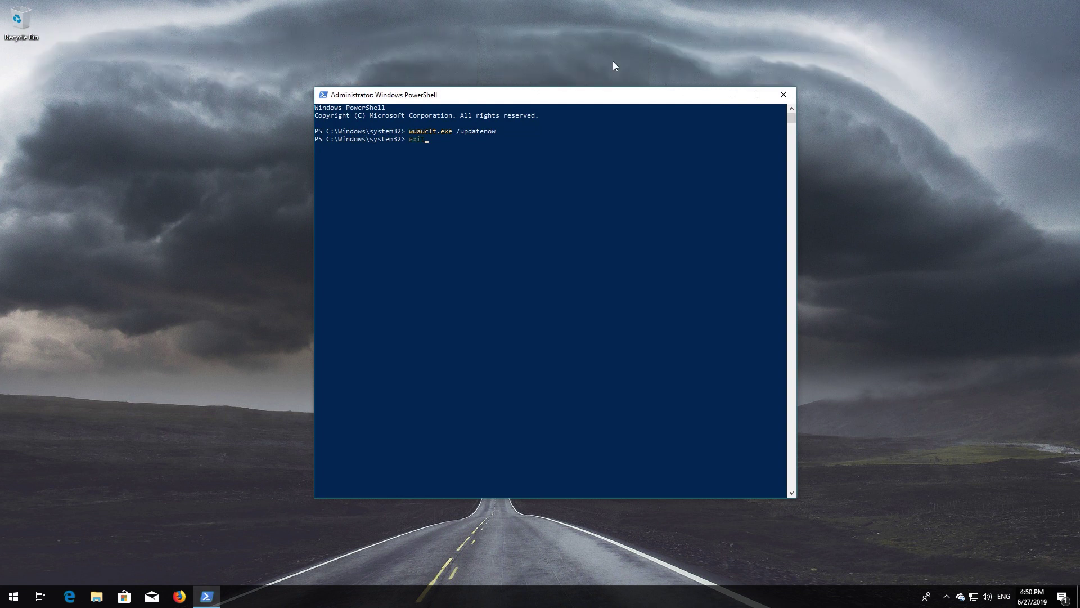
pyautogui.press('Return')
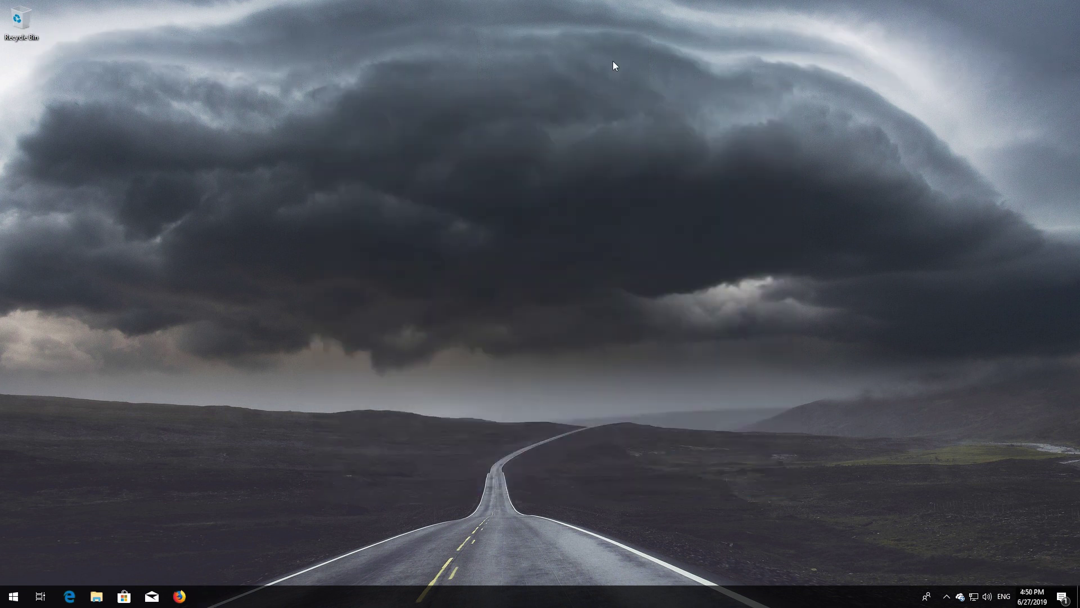